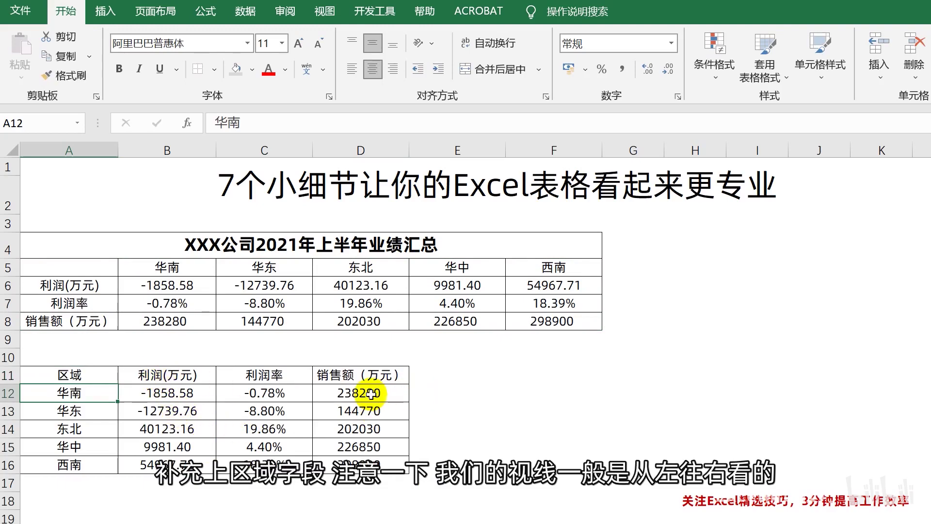
Step: Move the 销售额（万元） column of the lower table, D11:D16, to directly after 区域, shifting the 利润 and 利润率 columns over
drag(339, 375, 359, 464)
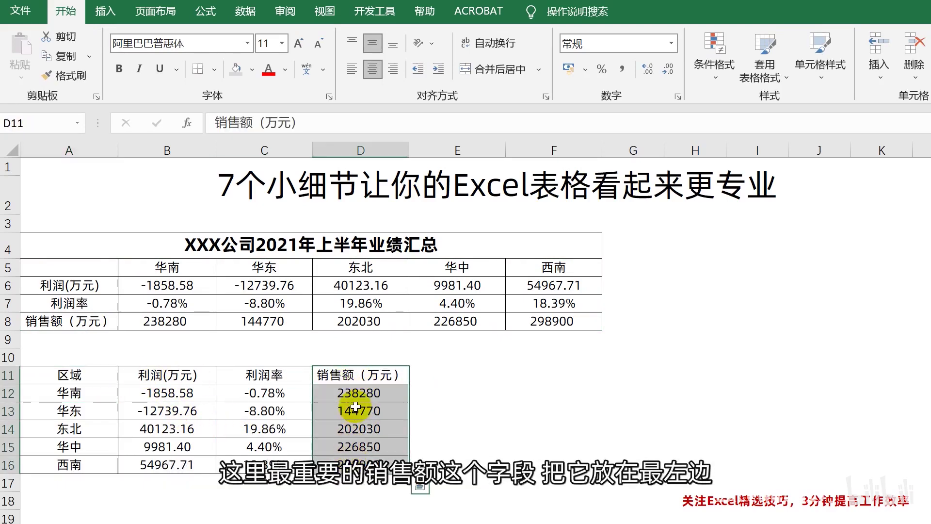
right_click(355, 406)
click(393, 10)
click(160, 378)
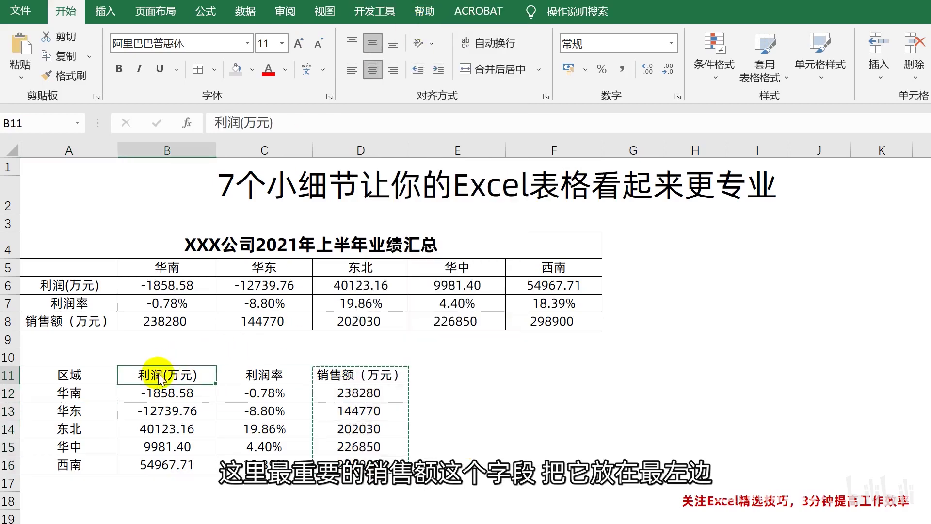
right_click(160, 378)
click(234, 445)
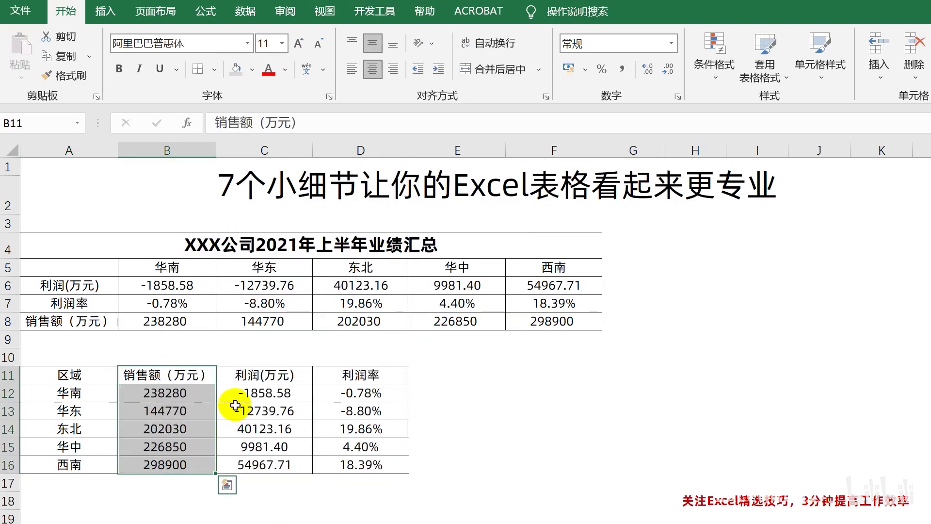
click(273, 378)
click(370, 383)
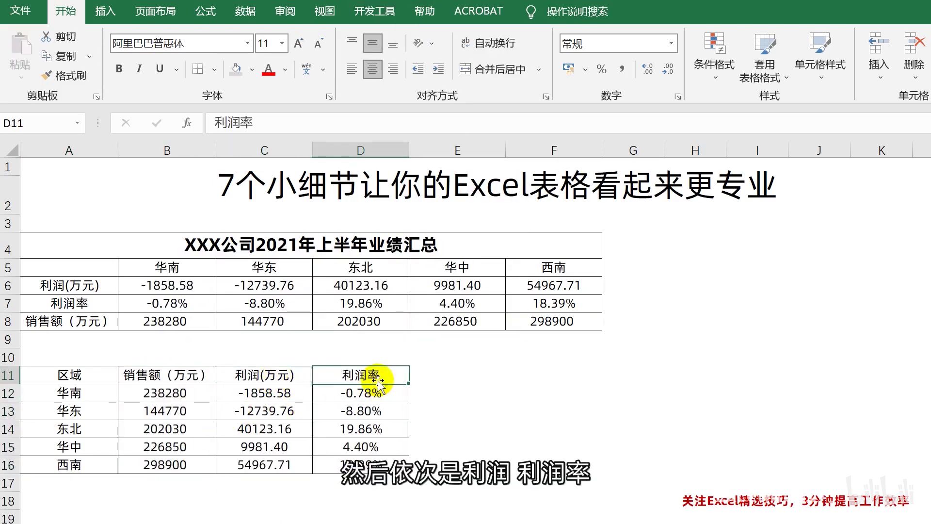
click(298, 482)
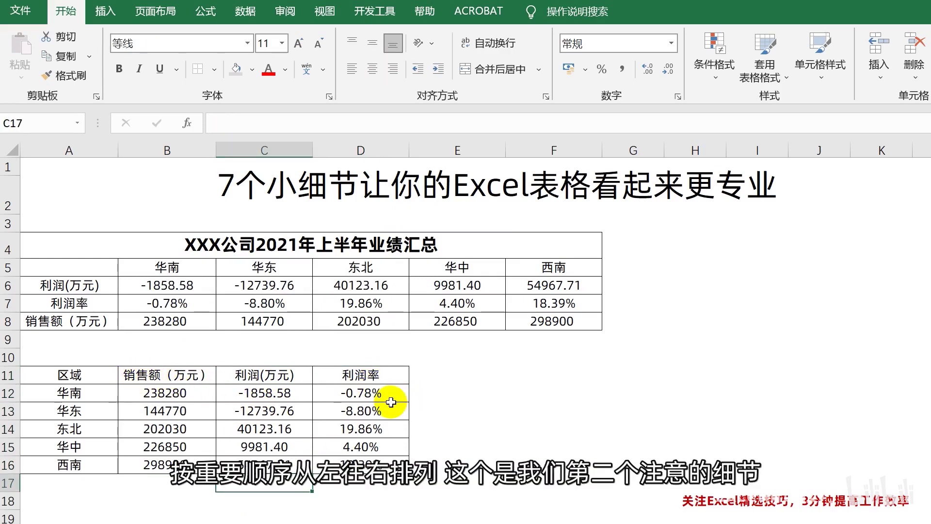
click(109, 447)
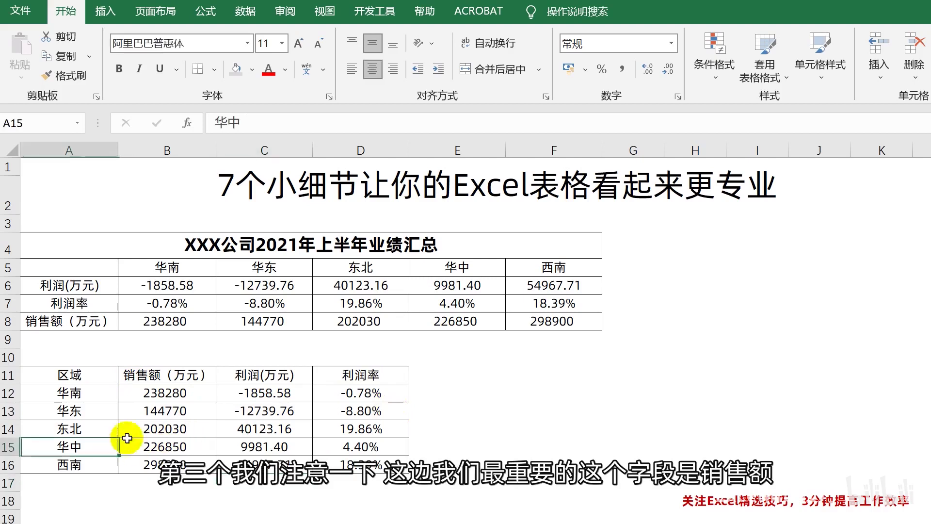
click(101, 395)
drag(168, 396, 167, 463)
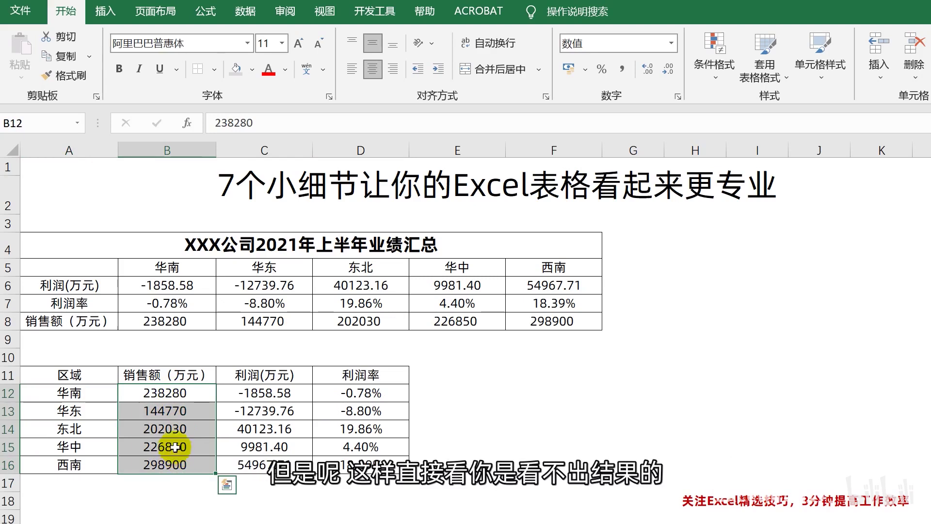
Step: Sort the lower table's region rows by 销售额 in descending order
click(165, 390)
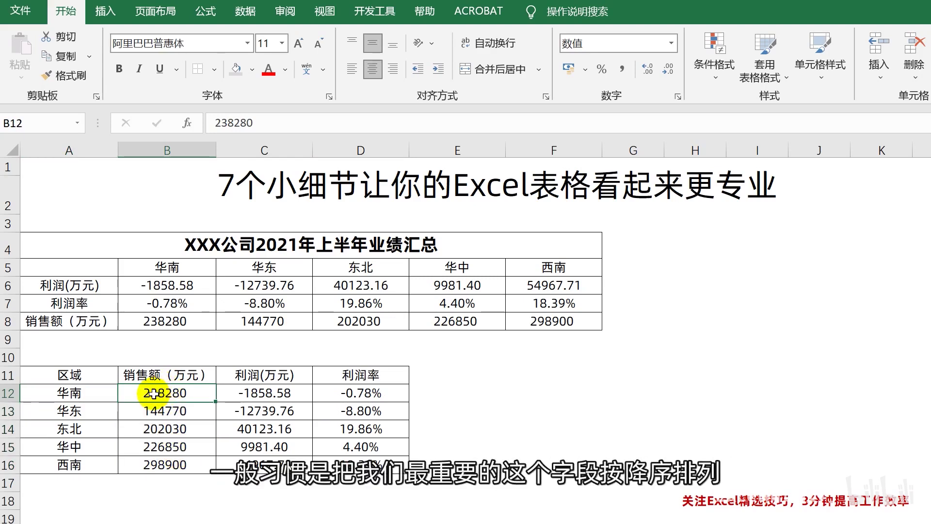
right_click(153, 394)
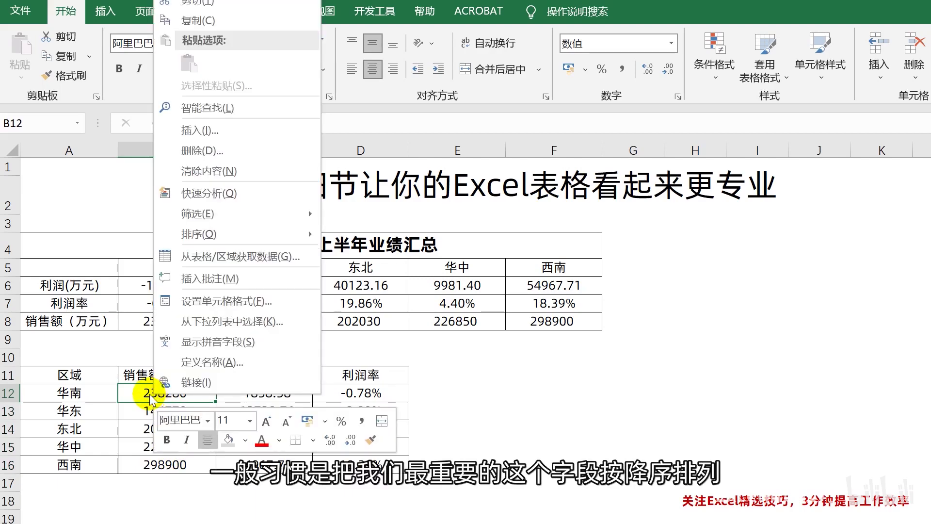
mouse_move(219, 235)
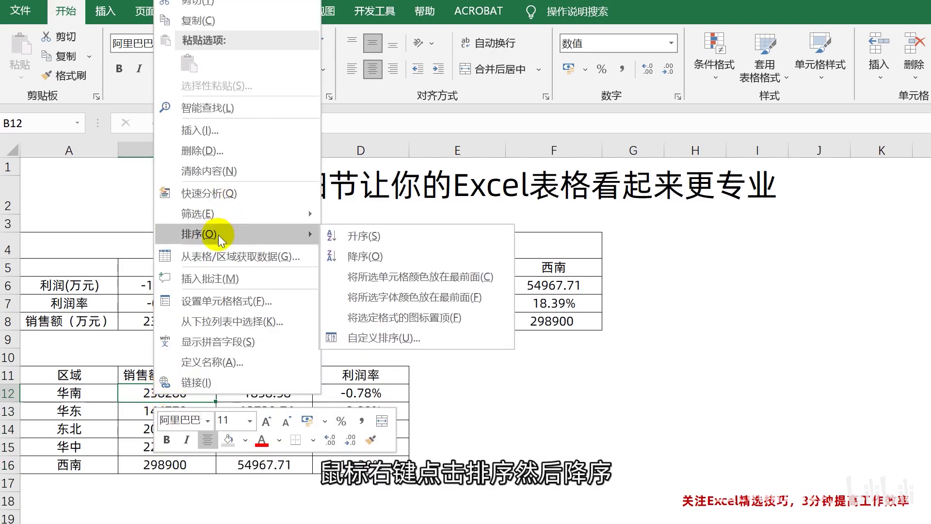
click(348, 256)
Step: Examine the sales and profit figures in B12:C16 and the profit-rate percentages in D12:D16
click(426, 463)
drag(165, 393, 308, 470)
click(291, 464)
click(202, 425)
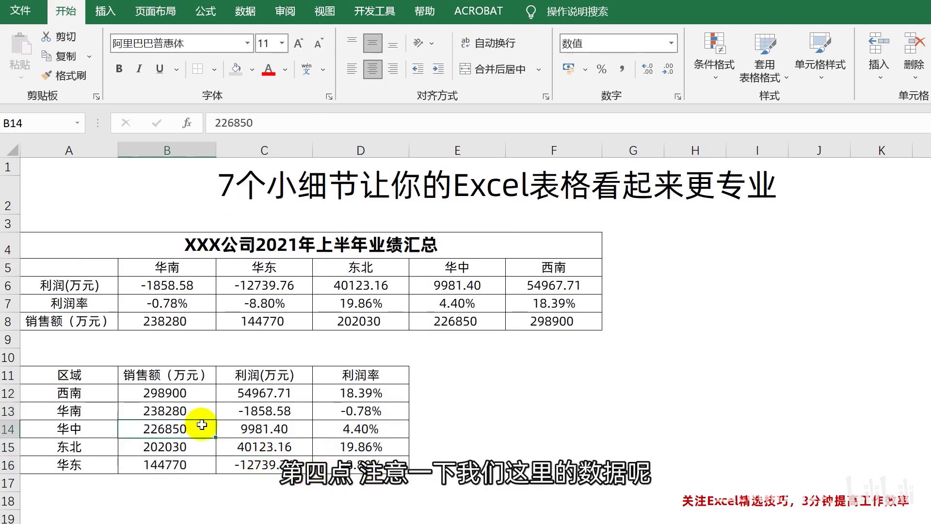
drag(191, 391, 229, 461)
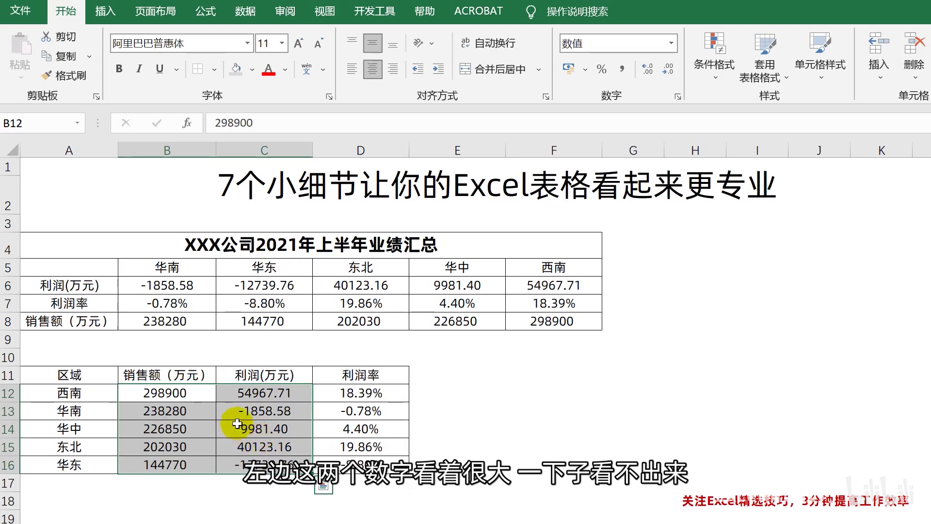
click(368, 428)
drag(378, 391, 350, 468)
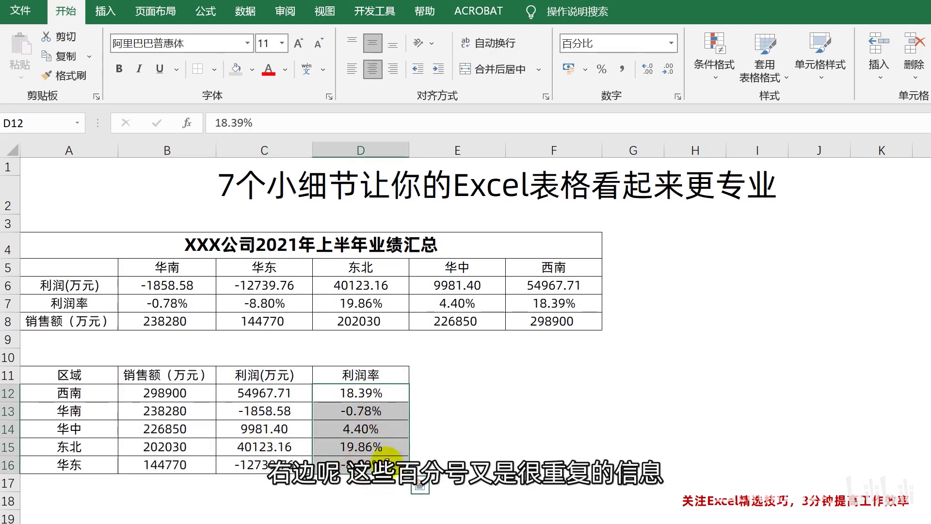
click(234, 428)
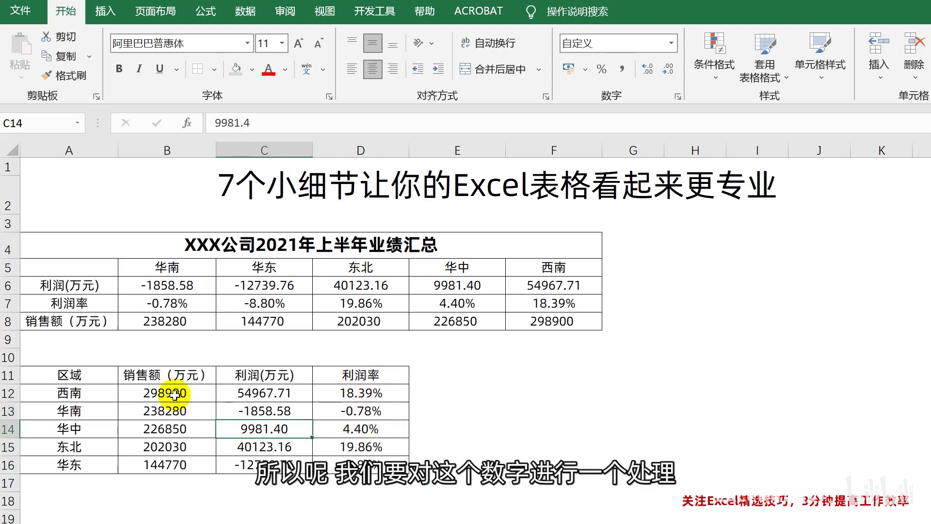
drag(138, 395, 325, 461)
click(223, 448)
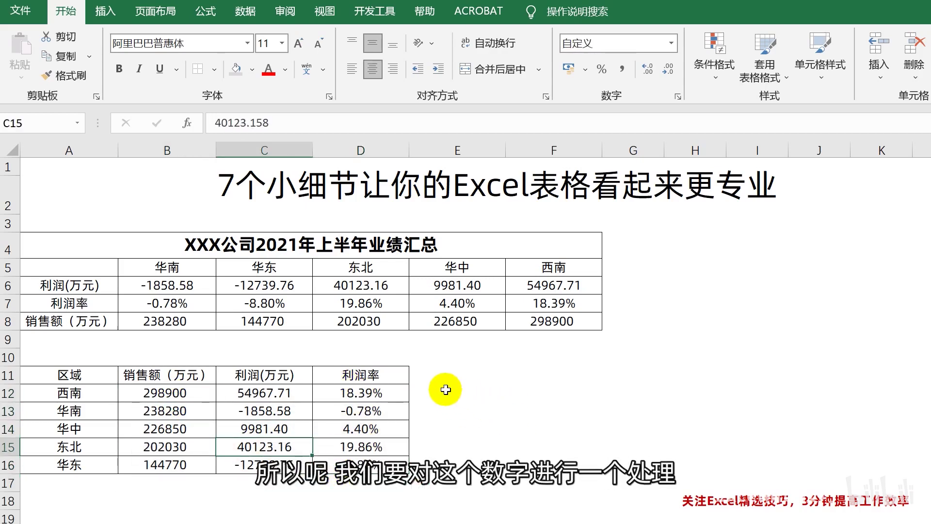
Step: Enter the formula =B12/10000 in E12 and fill it across the helper range E12:F16
click(443, 380)
click(489, 395)
text(=)
key(Left)
key(Left)
key(Left)
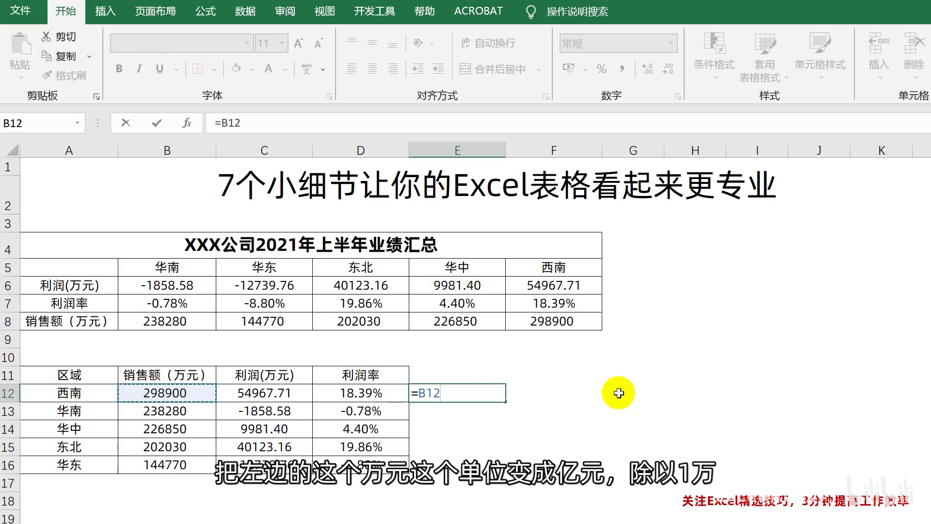
key(F2)
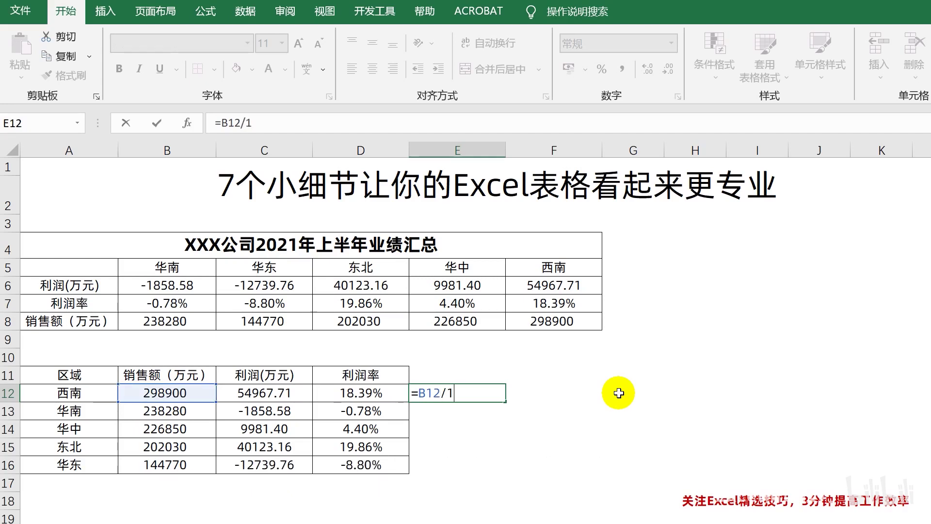
key(Return)
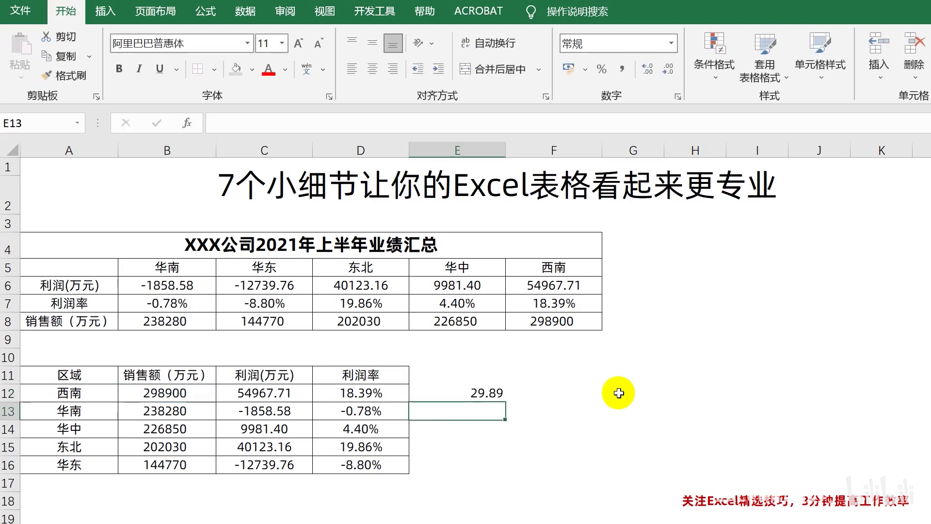
click(496, 395)
drag(505, 401, 601, 471)
Step: Paste the helper results from E12:F16 as values over B12:C16, and clear the helper range
right_click(497, 409)
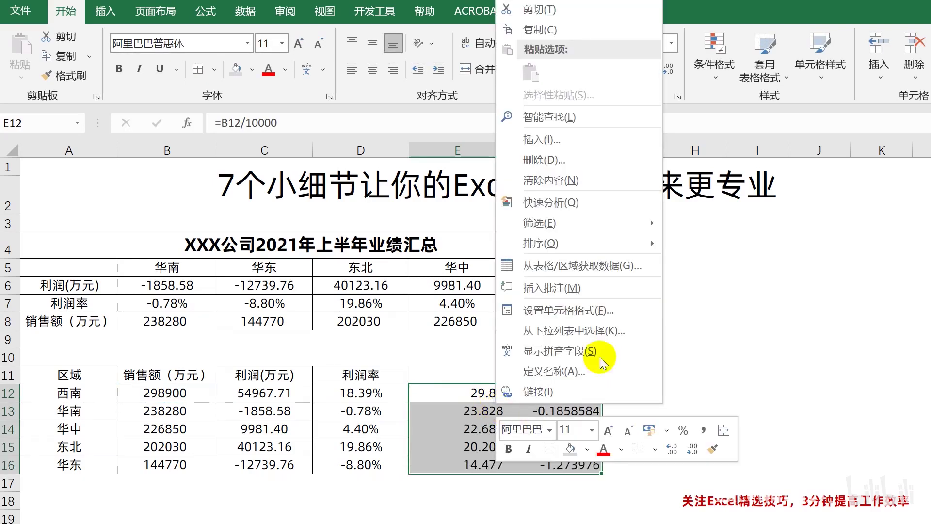
click(566, 27)
right_click(519, 410)
click(533, 30)
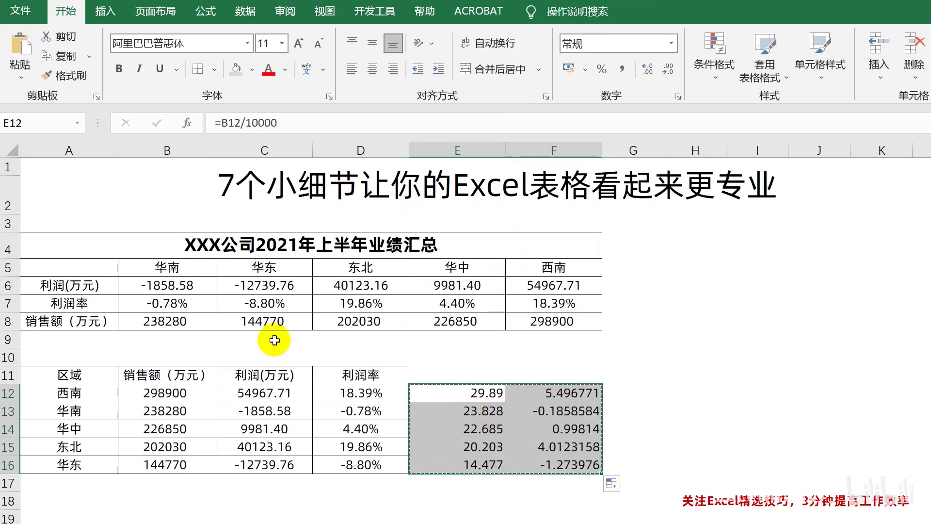
drag(155, 391, 264, 464)
right_click(160, 392)
click(209, 61)
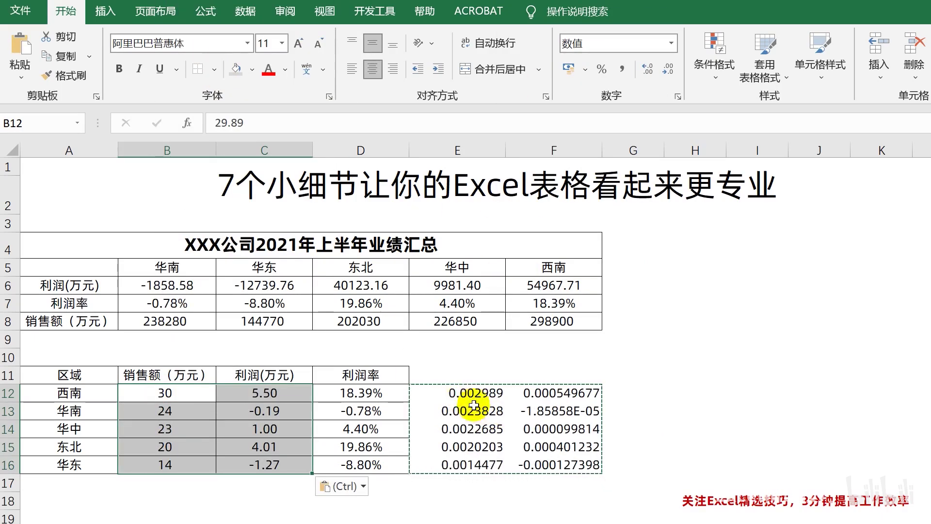
drag(485, 391, 579, 465)
key(Delete)
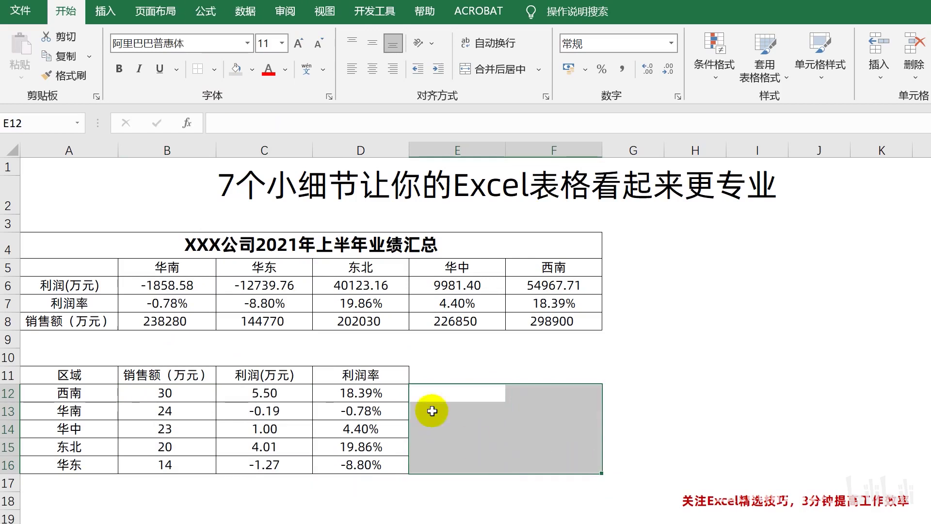
Step: Add the unit to the 利润率 header in D11 so it reads 利润率(%)
drag(360, 393, 368, 463)
double_click(377, 375)
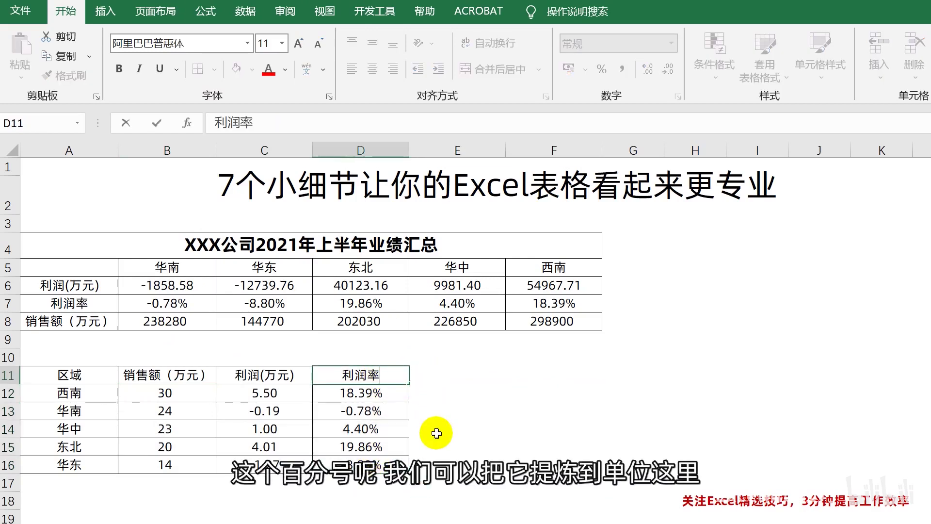
text(())
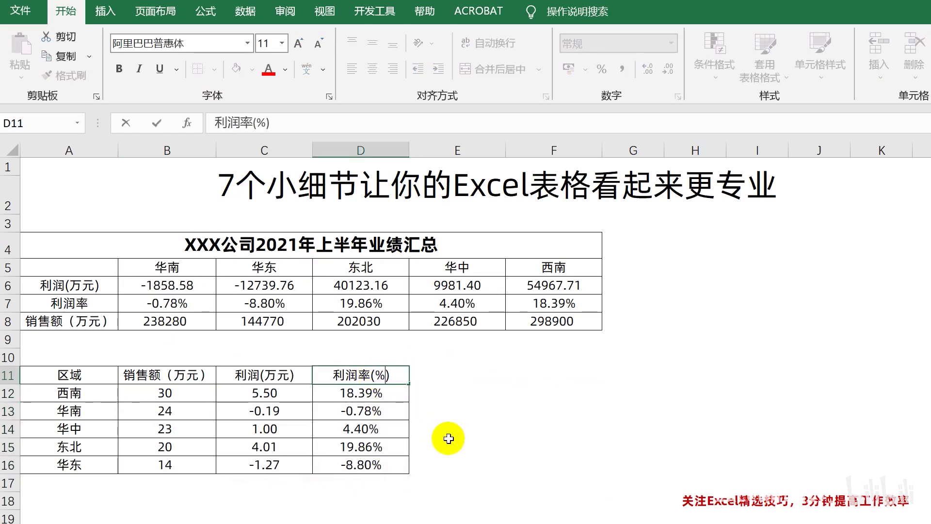
Step: Change the unit in the C11 and B11 headers to 亿元, giving 利润(亿元) and 销售额（亿元）
click(276, 374)
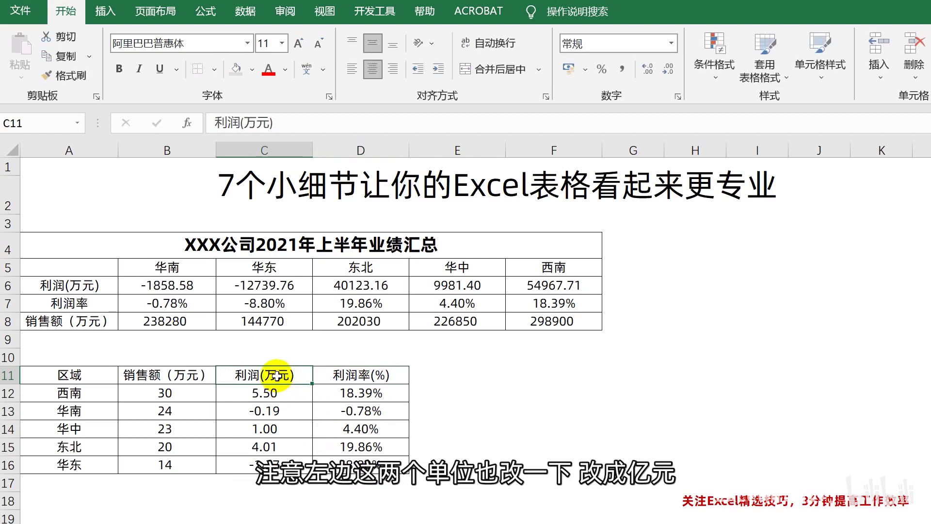
double_click(277, 375)
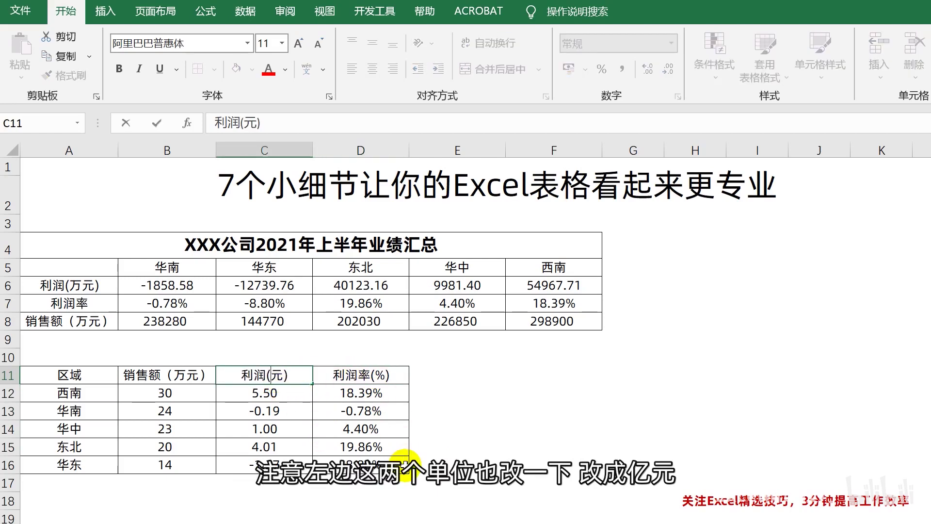
text(yi4)
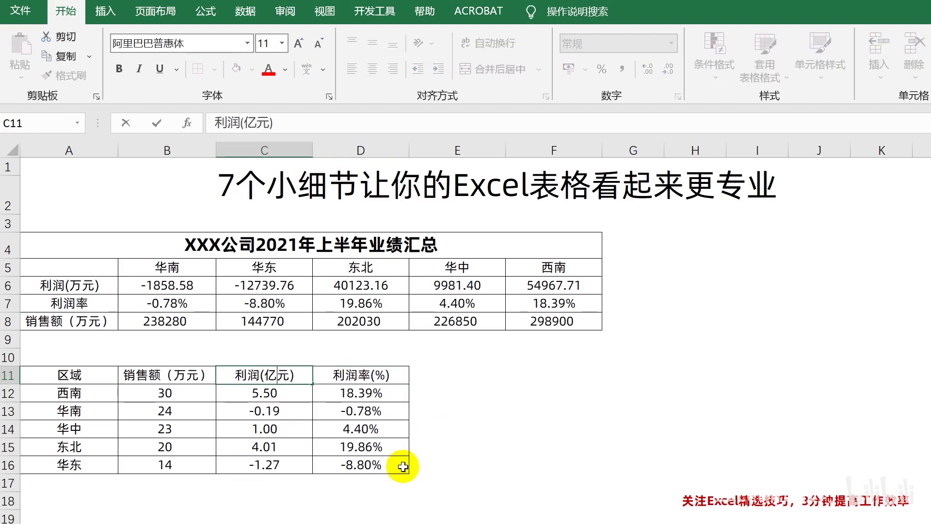
click(189, 375)
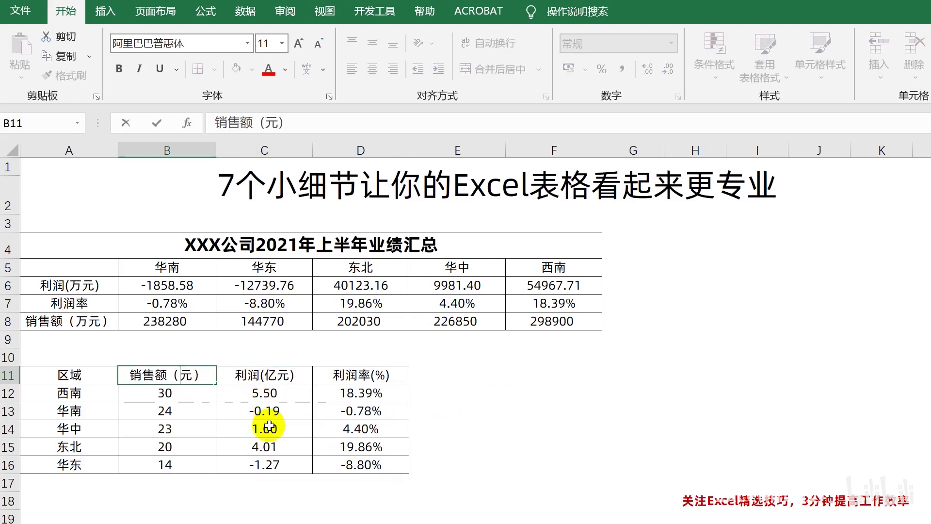
text(yi)
key(space)
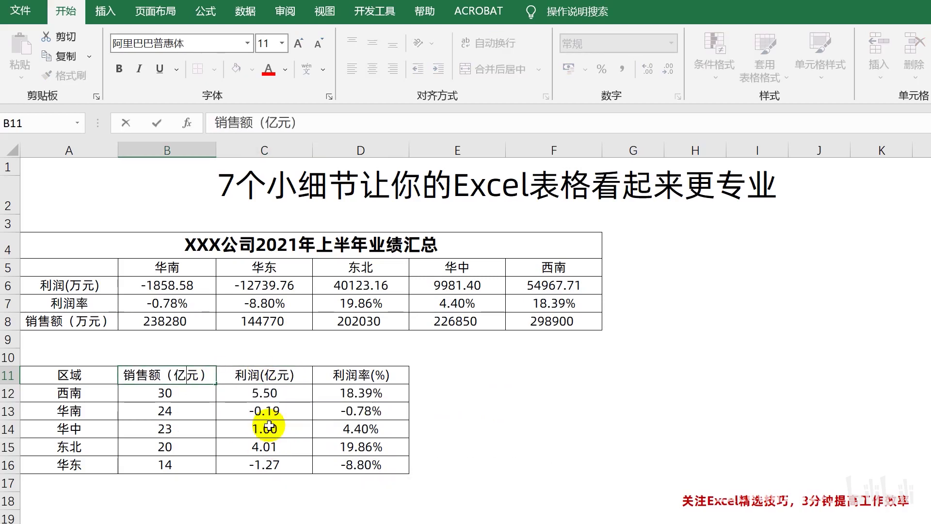
click(345, 443)
Step: Enter the formula =D12*100 in E12 and fill it down to E16
click(396, 394)
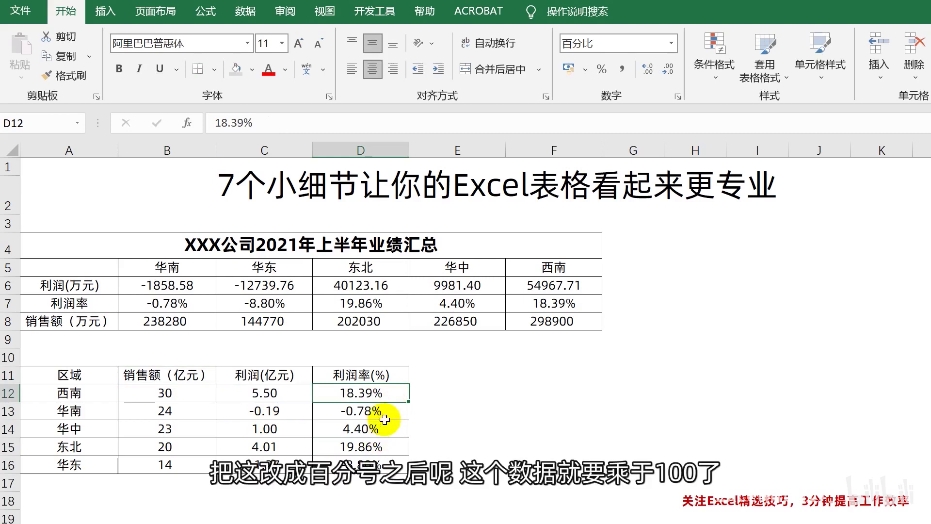
click(451, 397)
text(=)
key(Left)
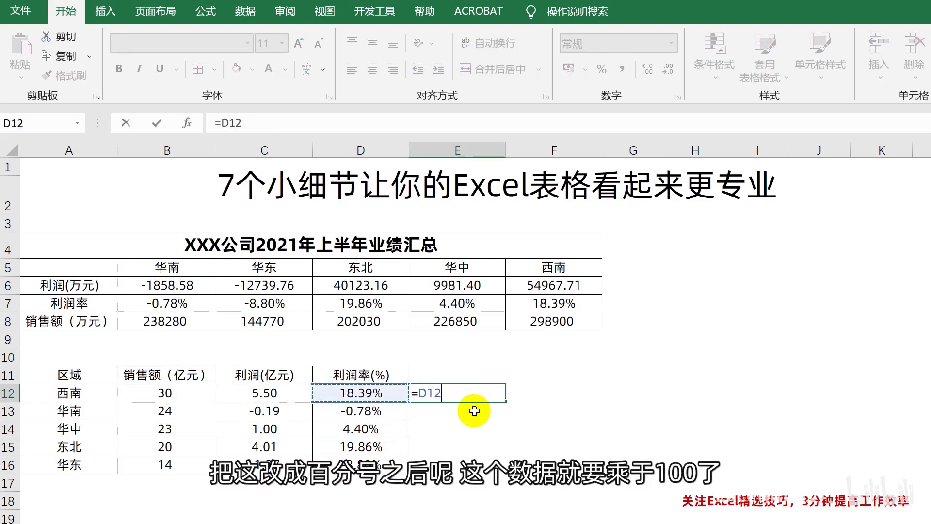
text(*)
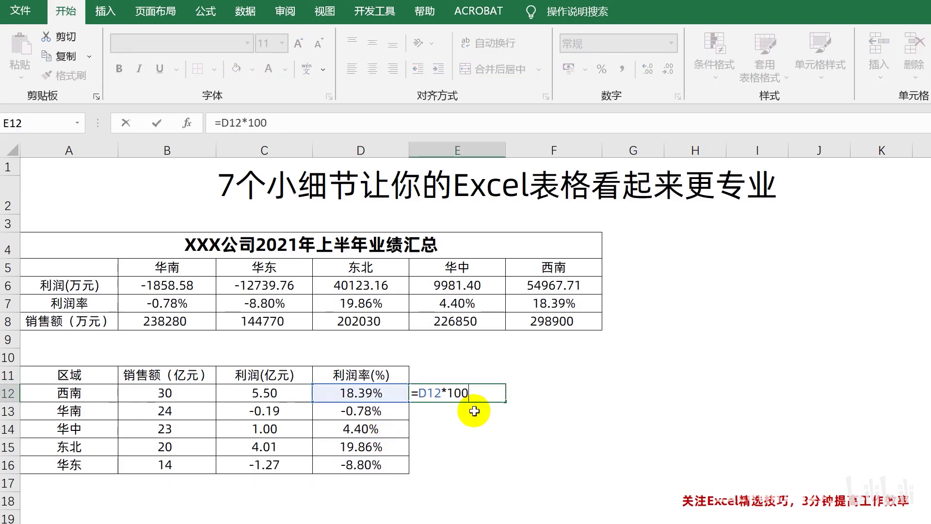
key(Return)
key(Up)
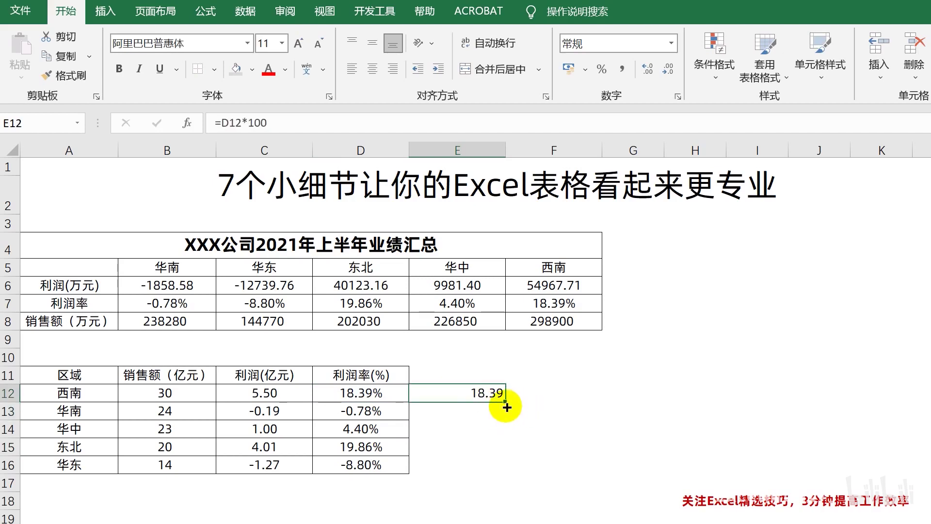
drag(507, 407, 499, 467)
Step: Copy the helper results in E12:E16 and paste them as values over the profit rates in D12:D16
right_click(490, 394)
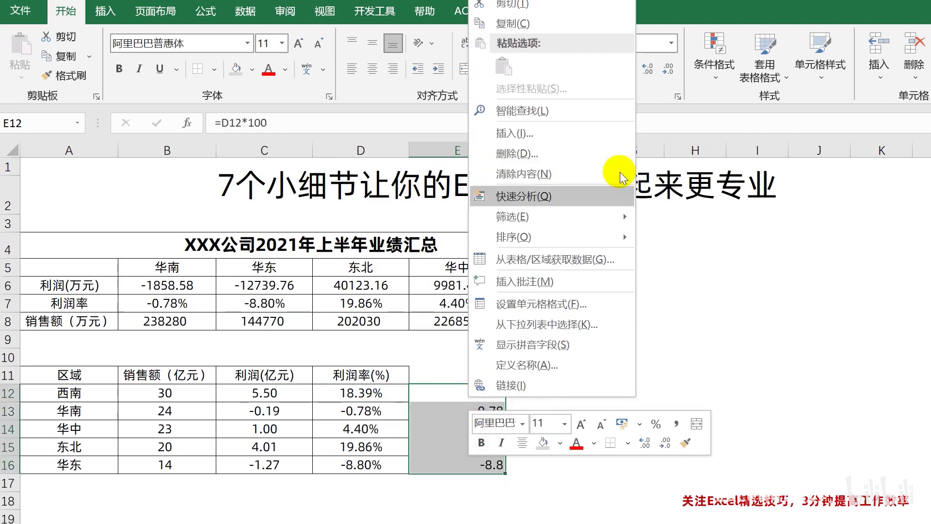
click(533, 27)
drag(360, 393, 360, 464)
right_click(380, 394)
click(436, 65)
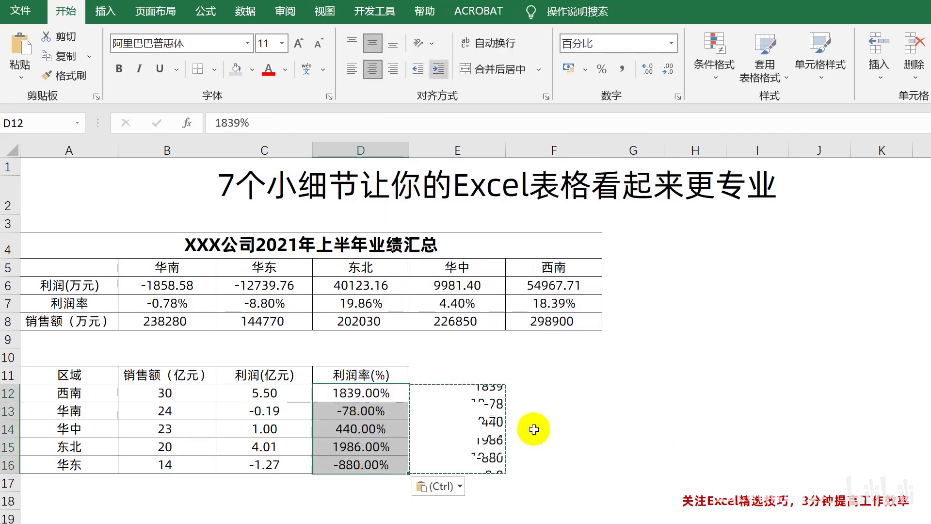
Step: Clear the helper values in E12:E16 and apply the Number format to the figures in B12:D16
drag(500, 465, 472, 386)
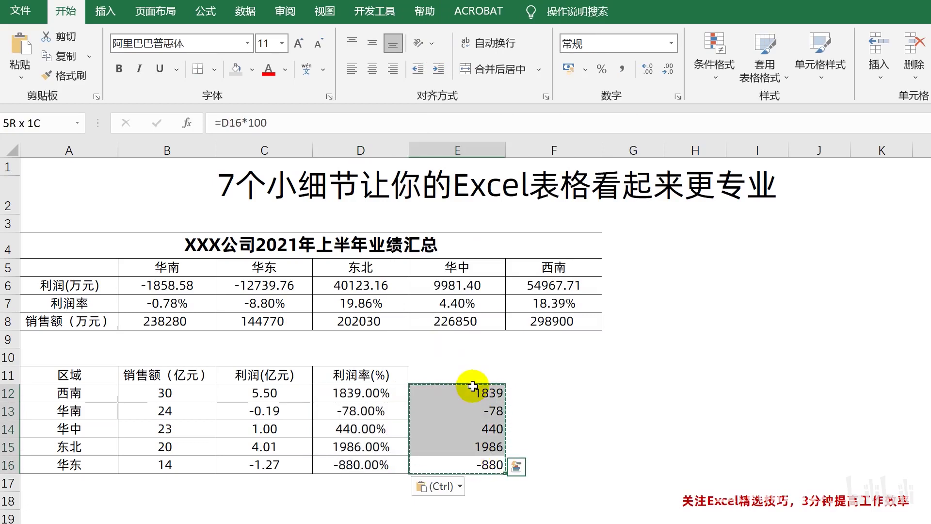
key(Delete)
drag(160, 392, 392, 468)
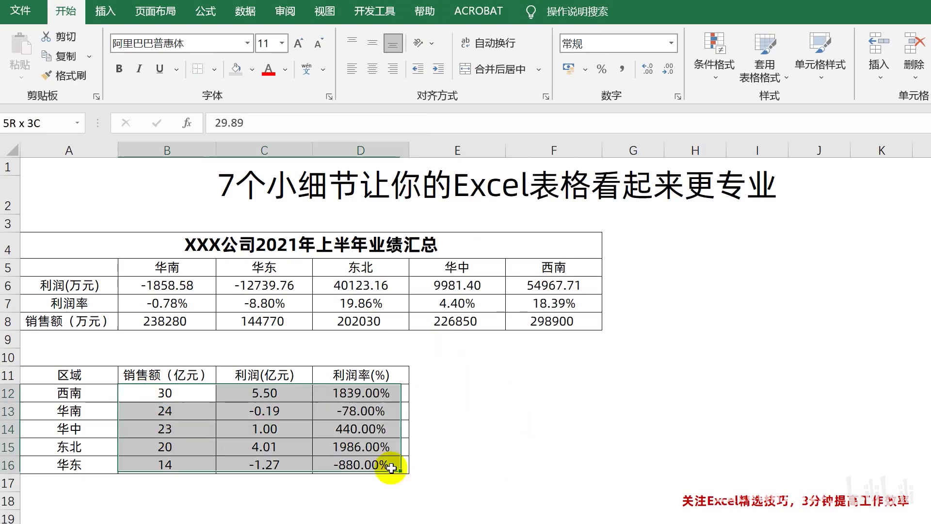
click(669, 44)
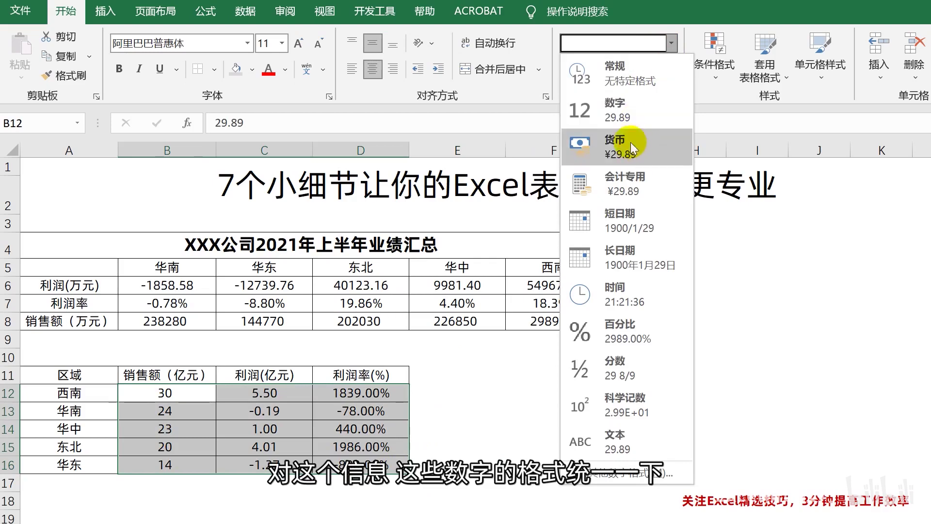
click(626, 110)
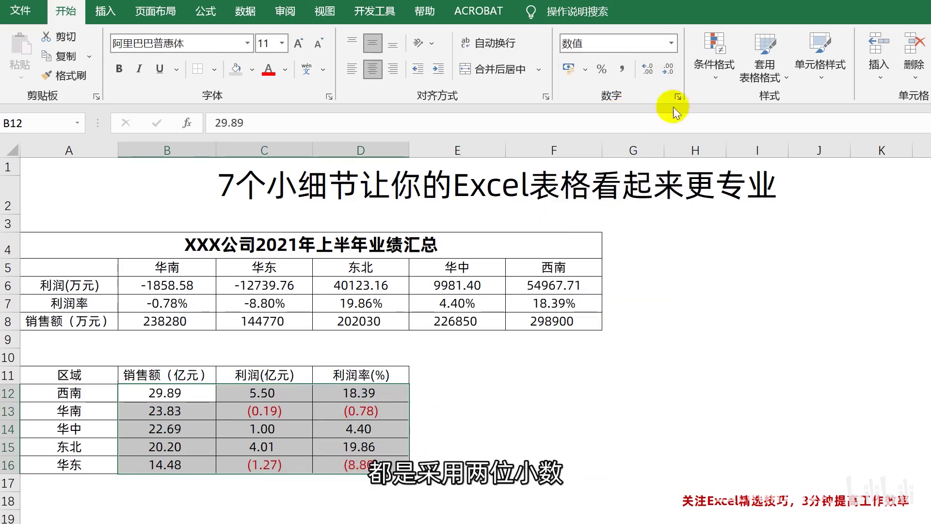
Step: Set negative numbers in B12:D16 to display in the black -1234.10 style
right_click(359, 412)
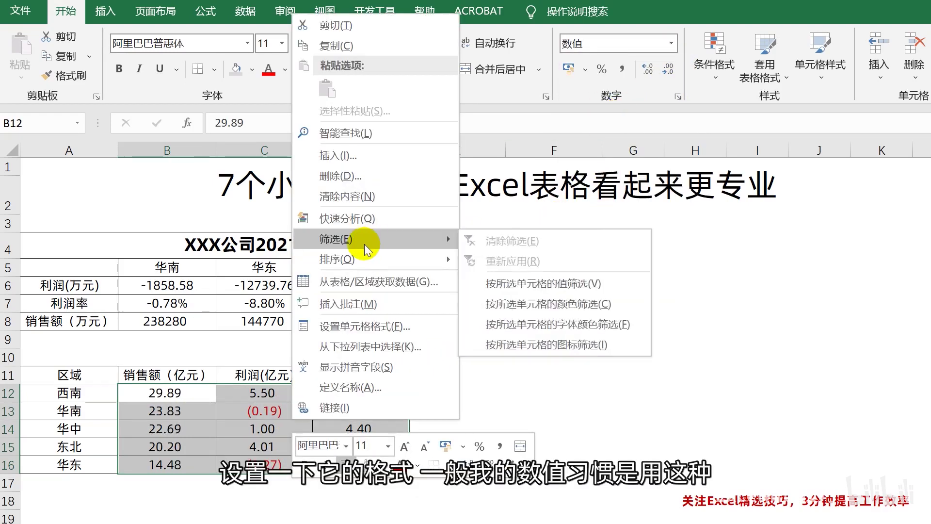
click(402, 378)
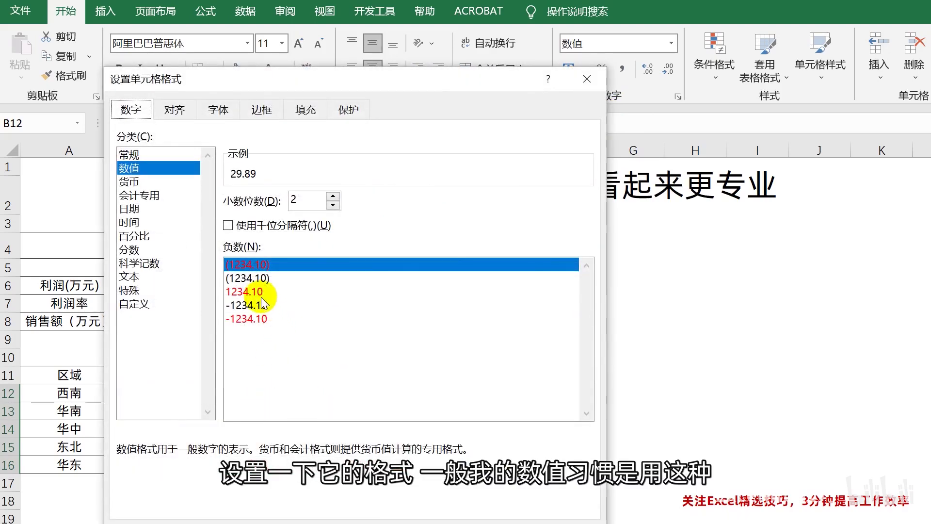
click(273, 305)
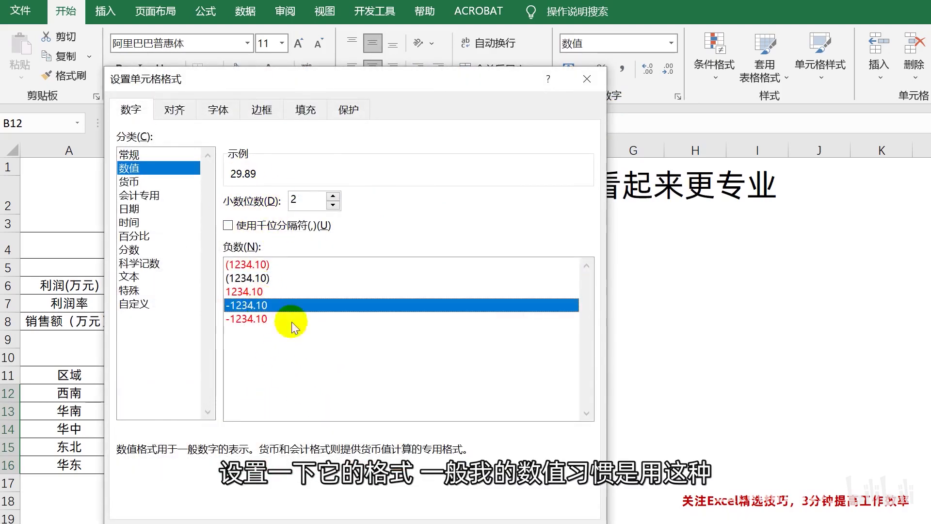
key(Return)
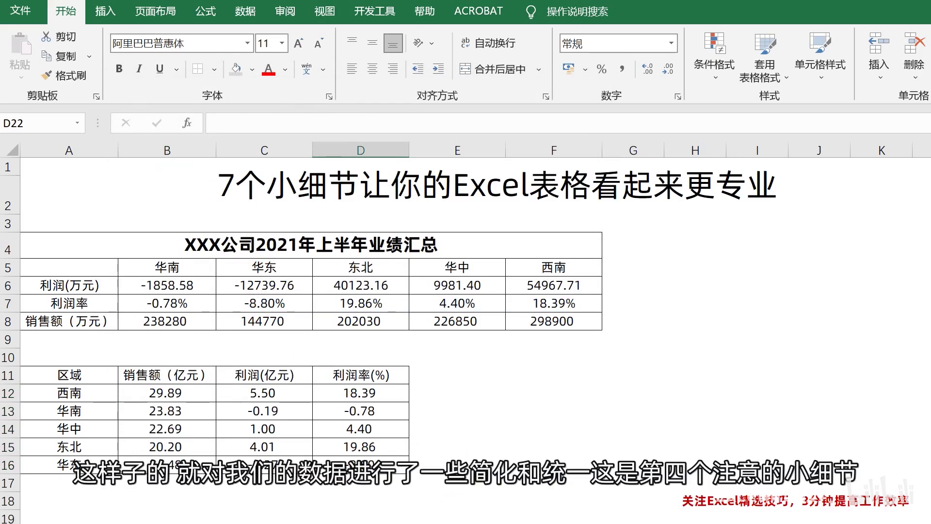
click(179, 389)
click(301, 442)
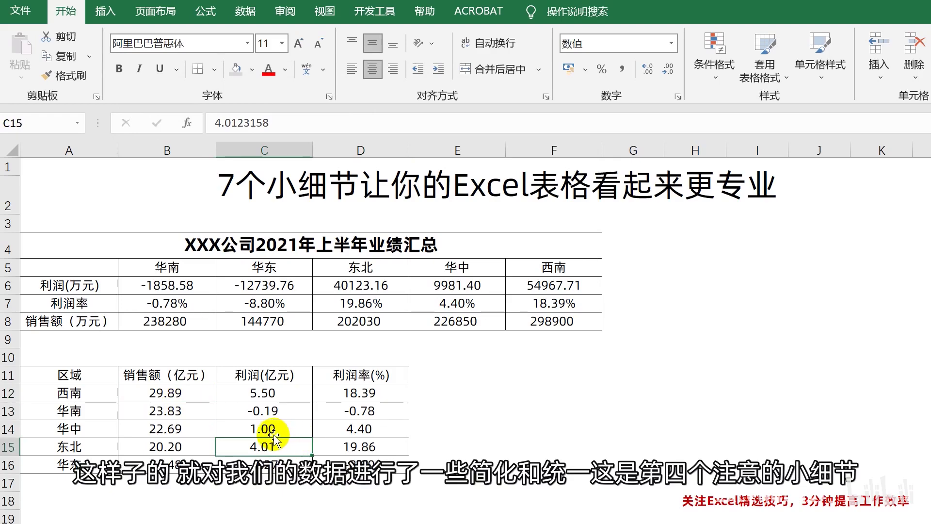
Step: Remove all borders from the table in A11:D16
drag(68, 375, 388, 464)
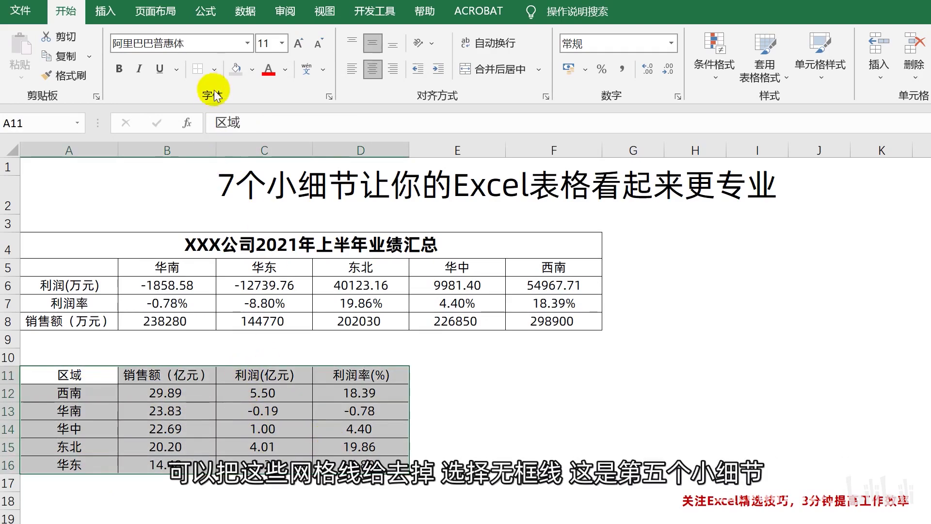
click(215, 69)
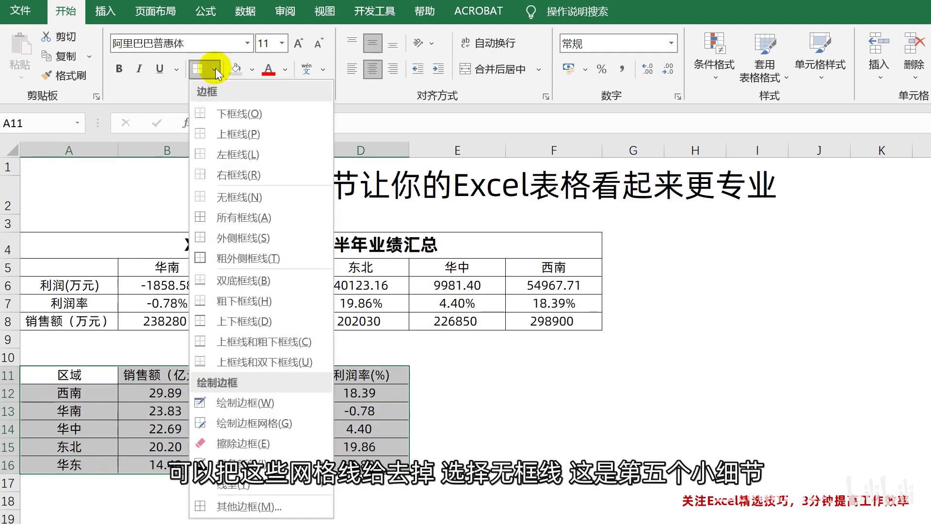
click(213, 199)
click(928, 357)
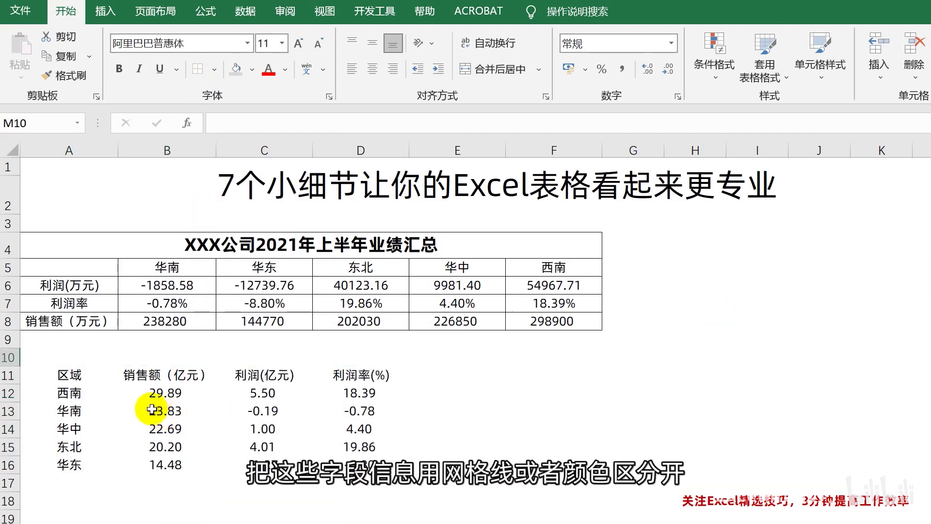
Step: Fill the header row A11:D11 with black and set its font color to white
drag(71, 374, 320, 375)
click(159, 441)
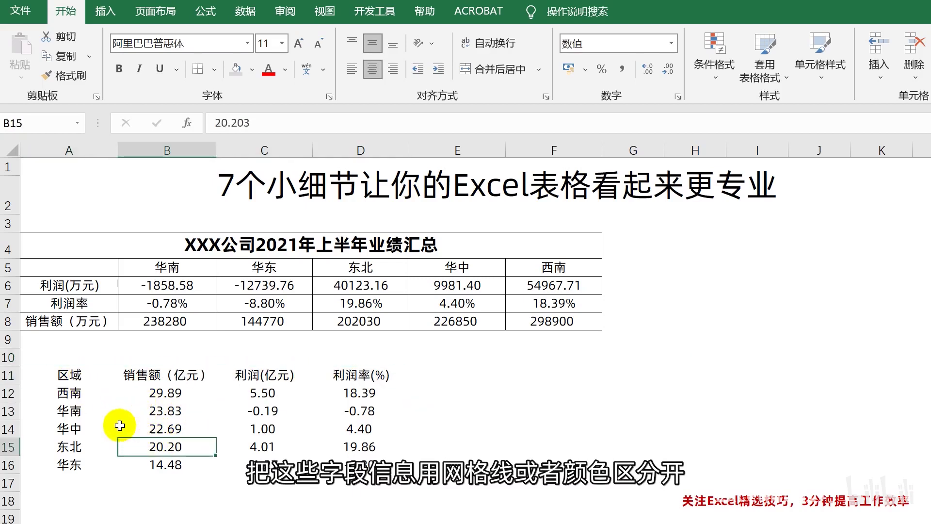
click(69, 374)
drag(69, 374, 346, 374)
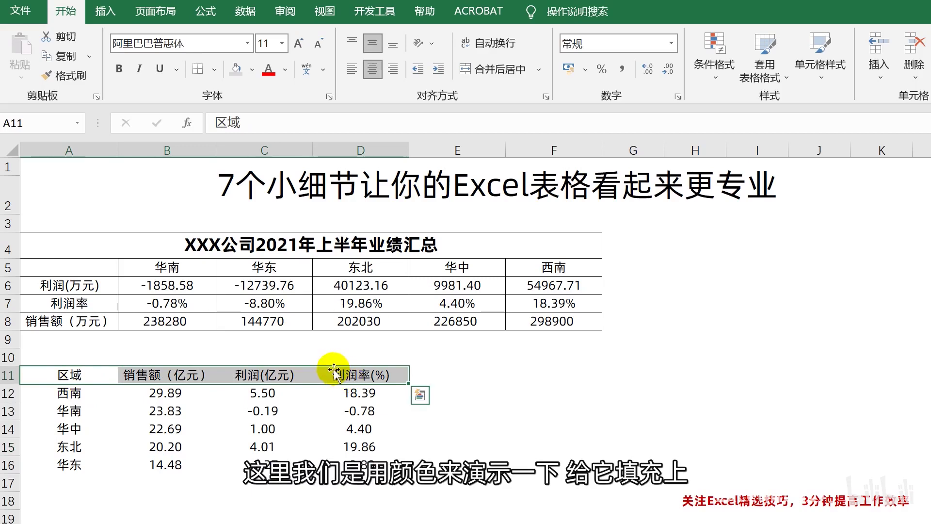
click(253, 73)
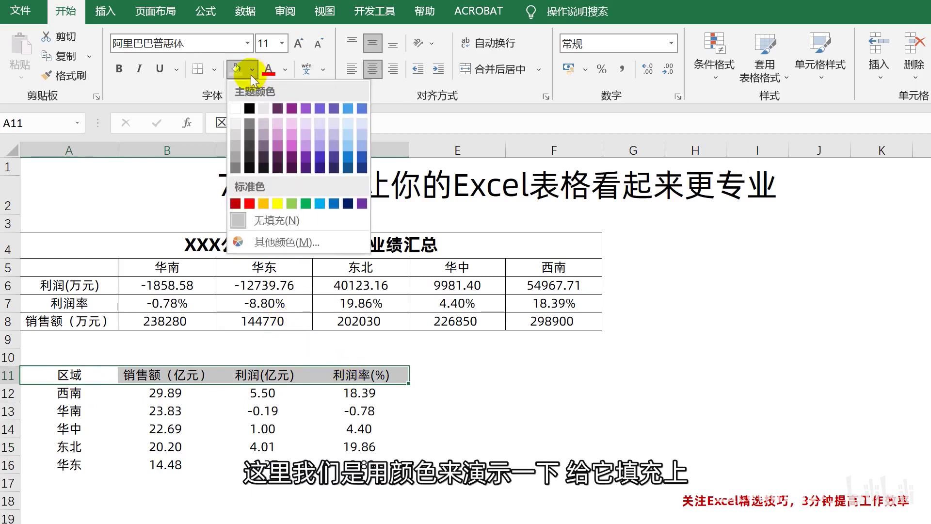
click(250, 108)
click(285, 70)
click(273, 129)
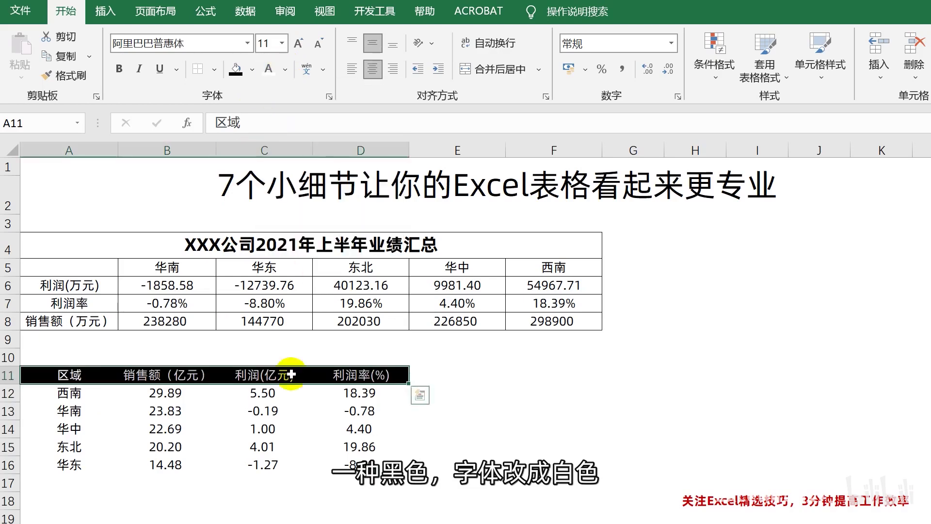
click(167, 446)
drag(88, 374, 344, 375)
click(165, 447)
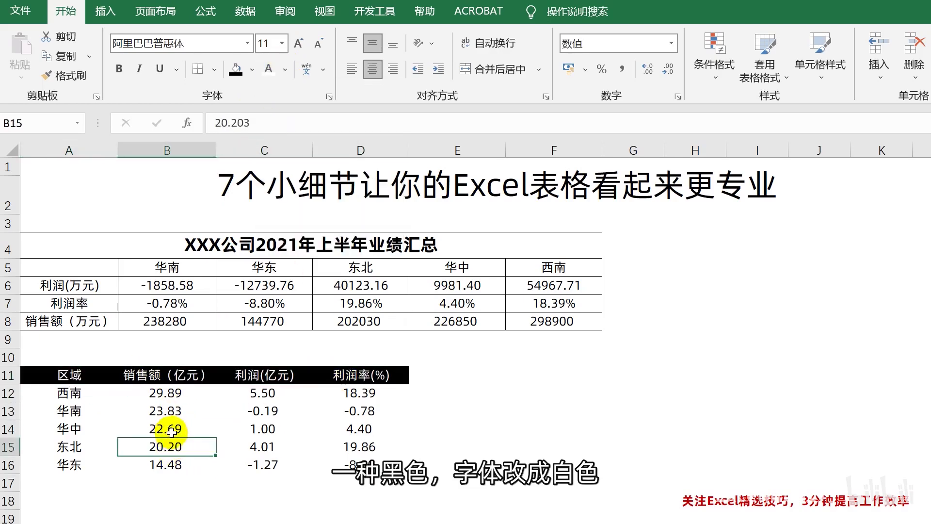
Step: Shade the 华南 row A13:D13 and the 东北 row A15:D15 with the lightest grey fill to create stripes
drag(73, 410, 334, 413)
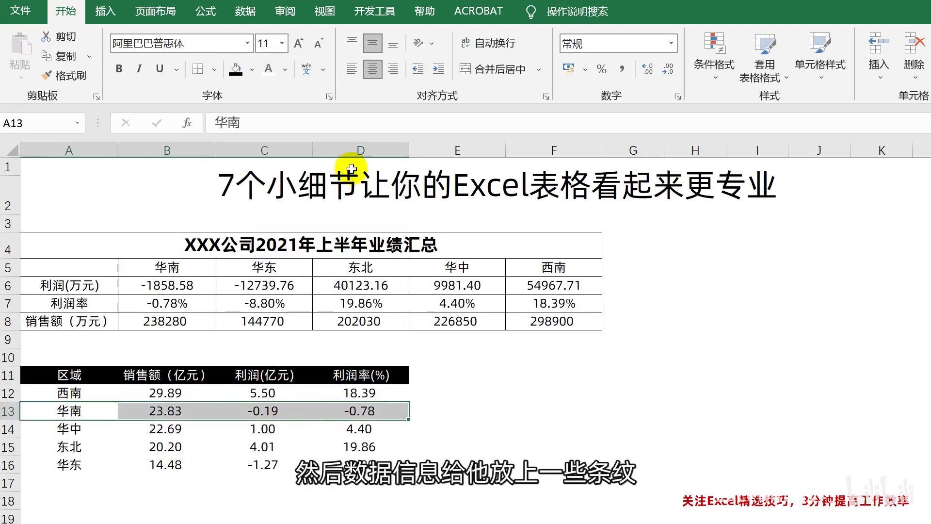
click(252, 69)
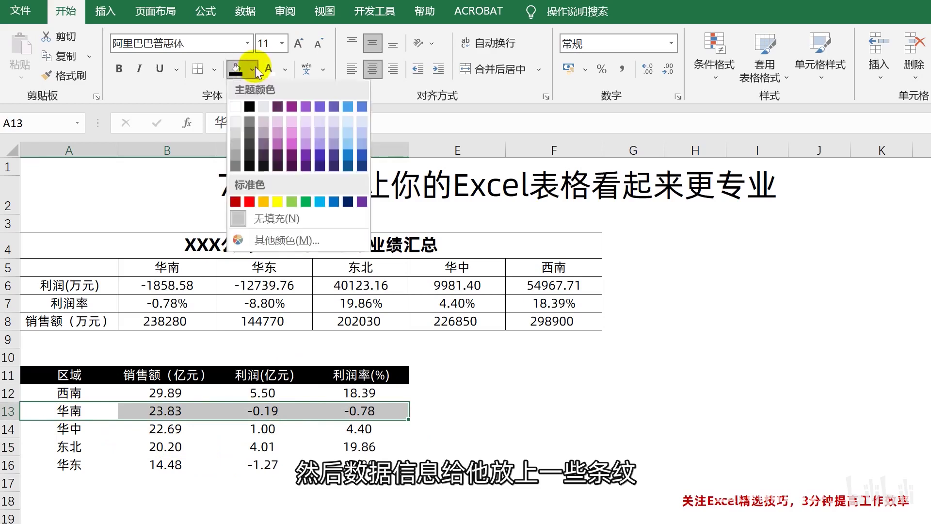
click(240, 124)
drag(68, 446, 368, 447)
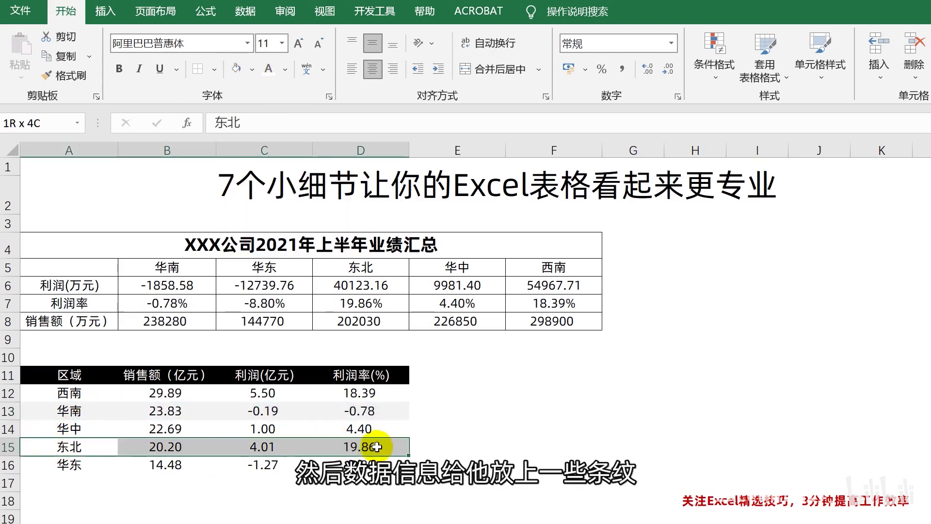
click(236, 68)
click(177, 468)
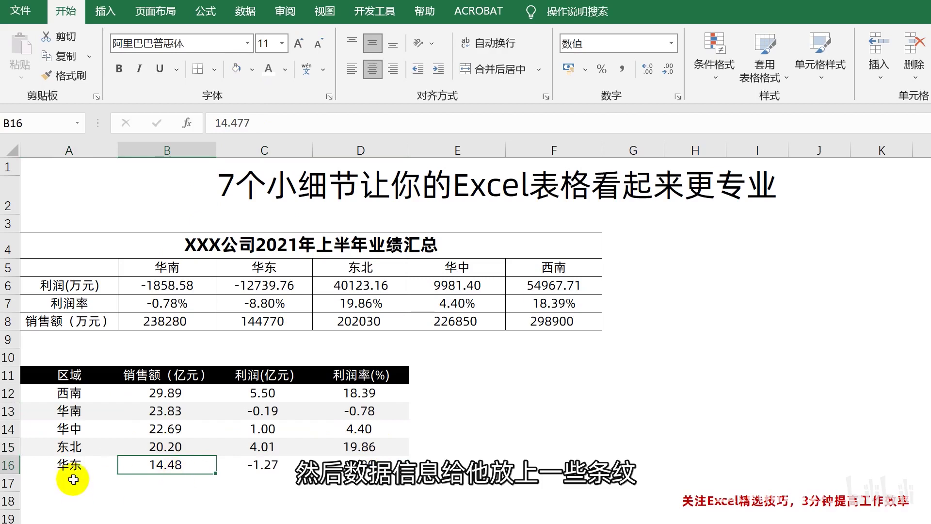
Step: Enter the label 合计 in A17 for a total row below 华东
click(72, 480)
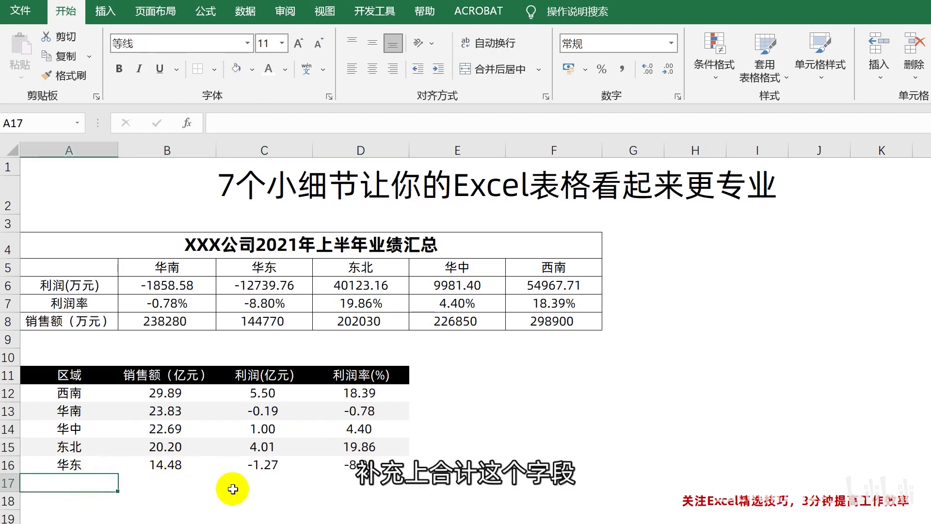
text(heji)
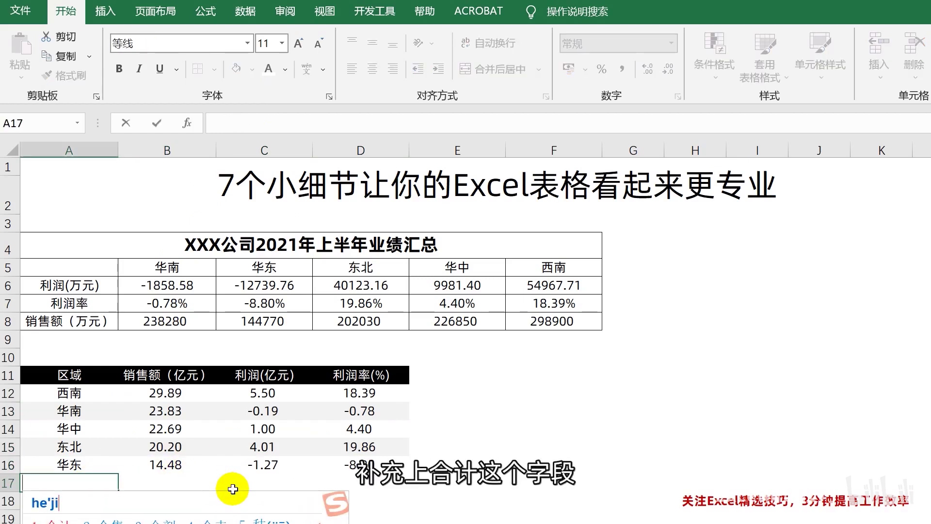
key(space)
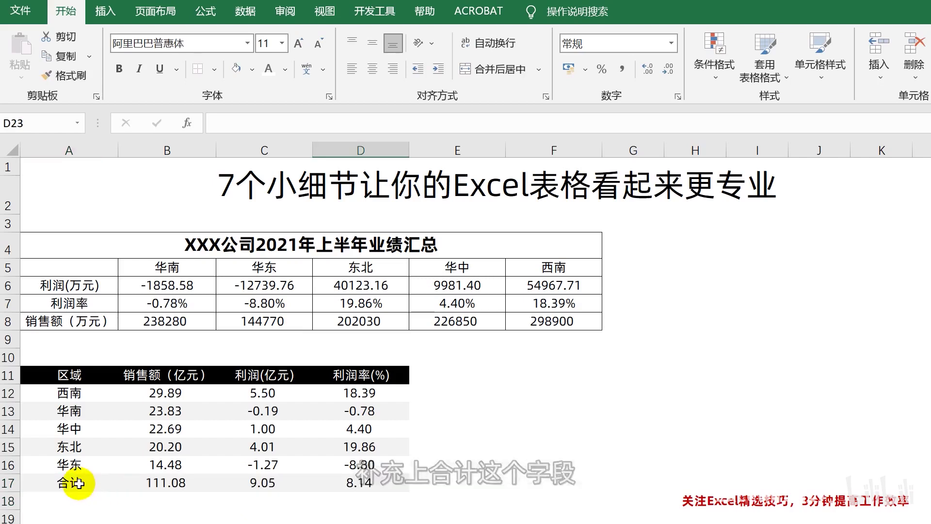
Step: Fill the 合计 row A17:D17 with a grey one shade darker than the stripes
drag(77, 482, 369, 483)
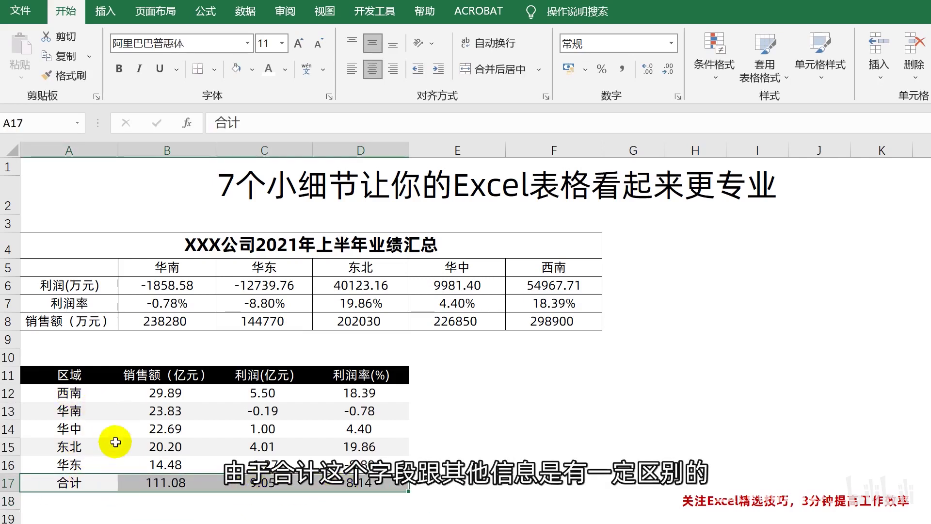
click(251, 74)
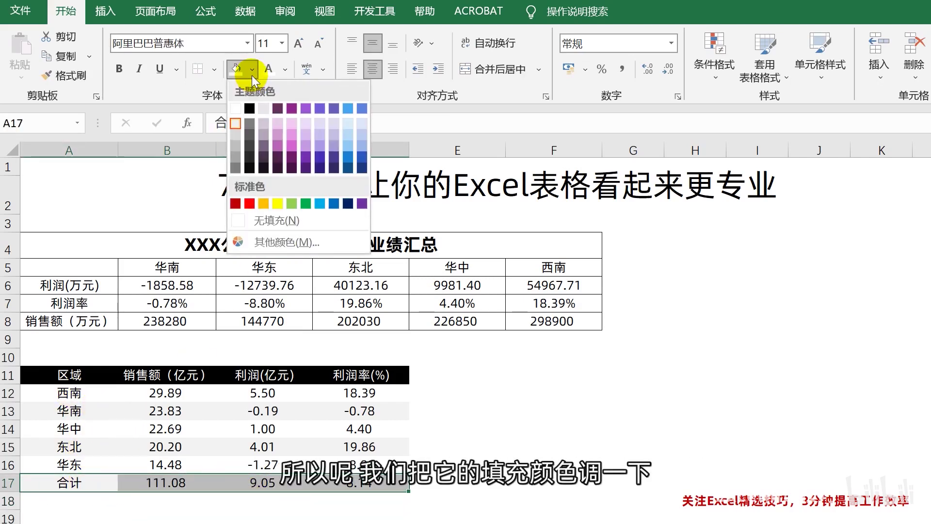
click(234, 133)
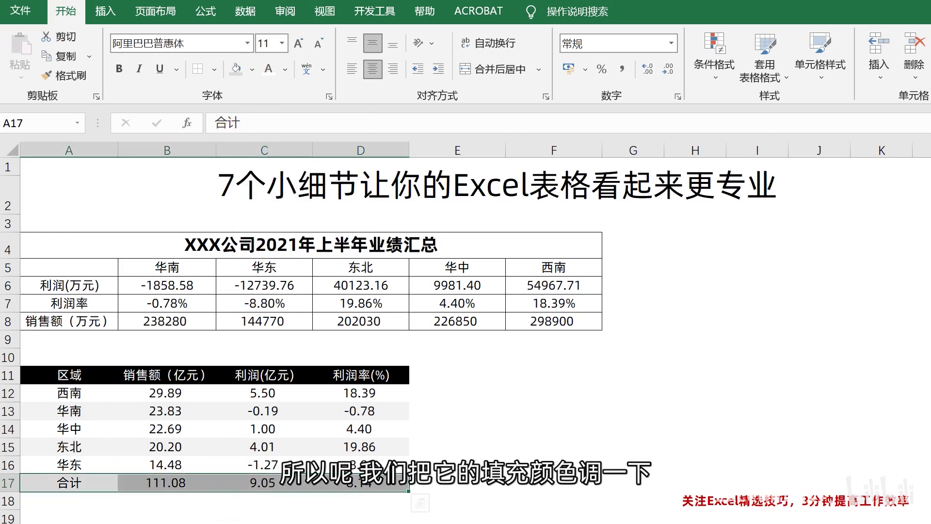
click(245, 517)
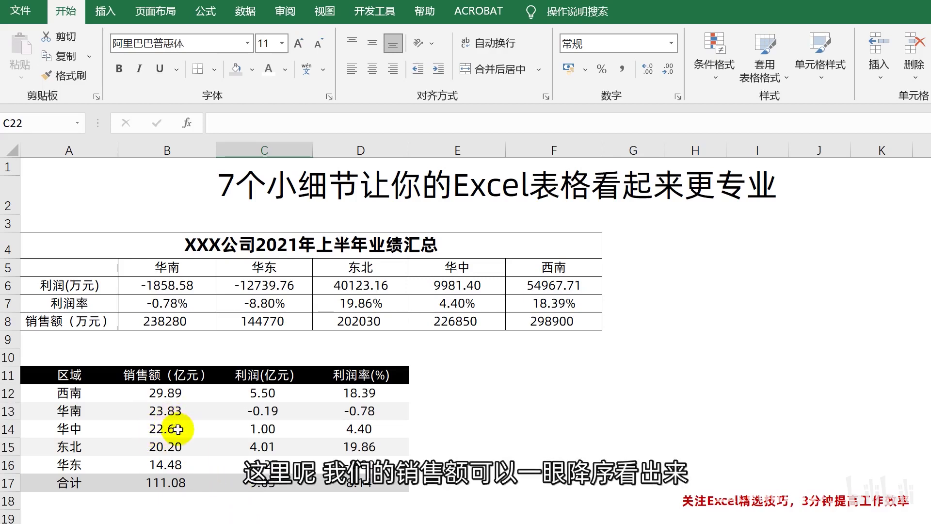
Step: Highlight the 西南 profit in C12 and the 东北 profit in C15 with bold dark red text
click(176, 393)
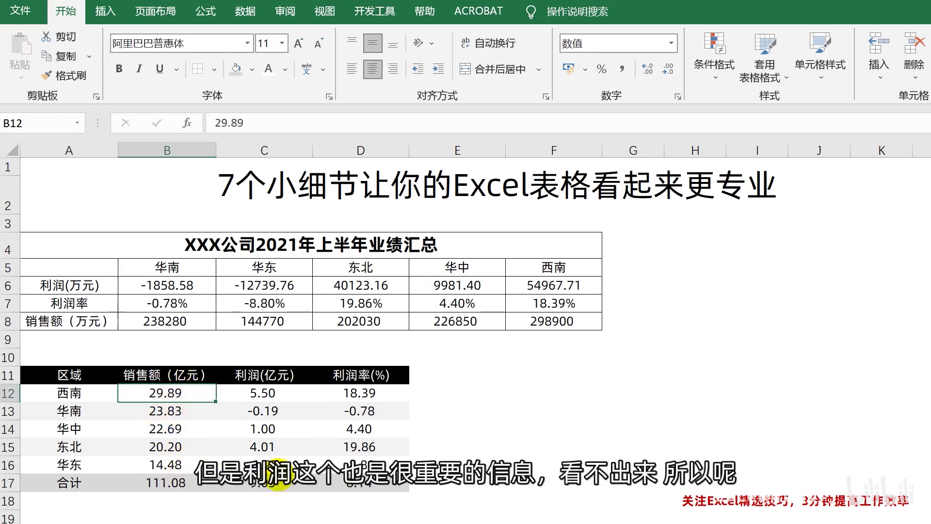
click(276, 396)
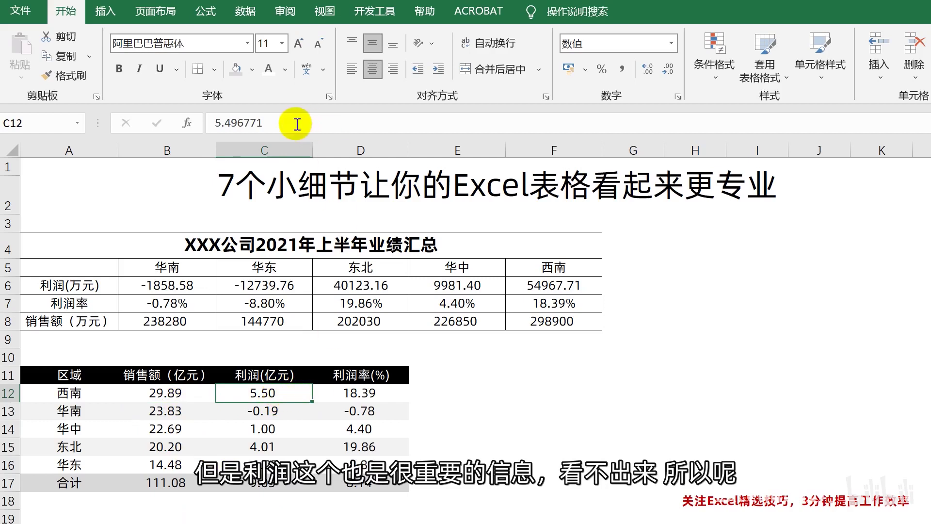
click(286, 70)
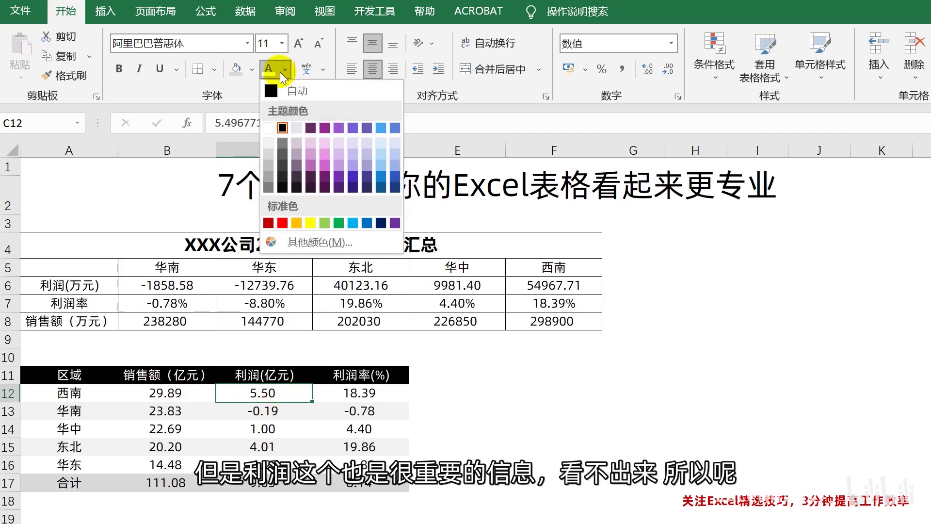
click(268, 223)
click(119, 69)
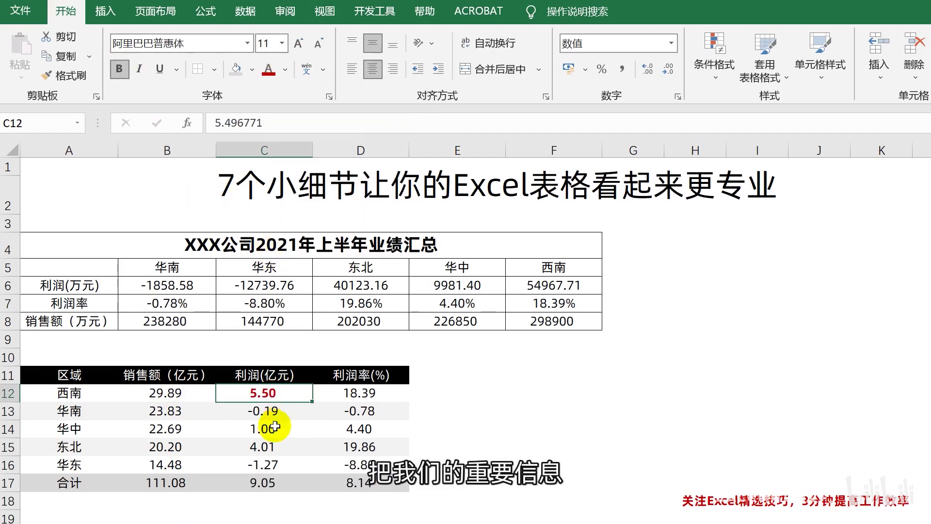
click(270, 446)
click(268, 72)
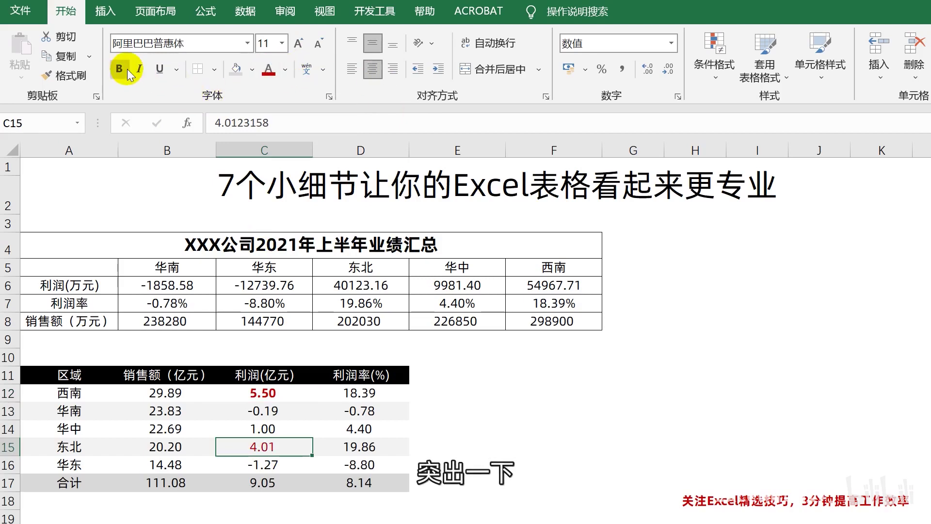
click(118, 68)
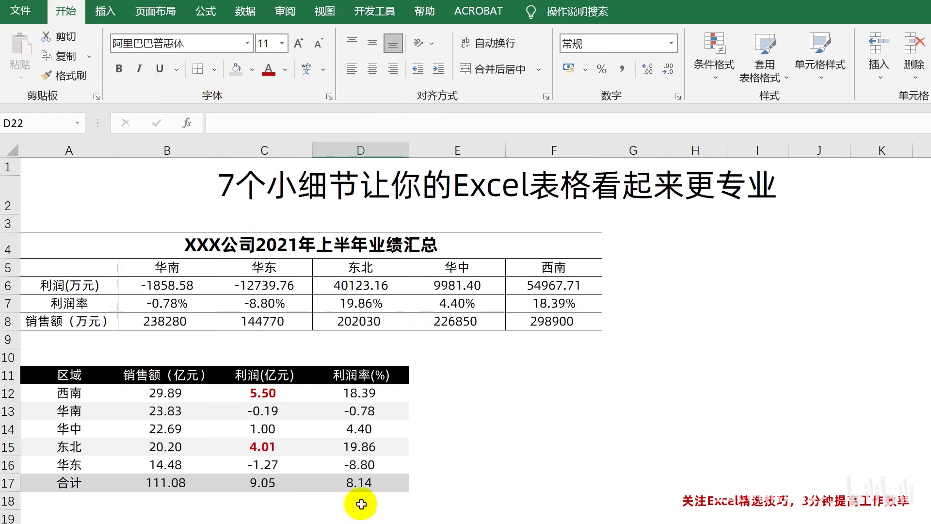
key(Down)
key(Left)
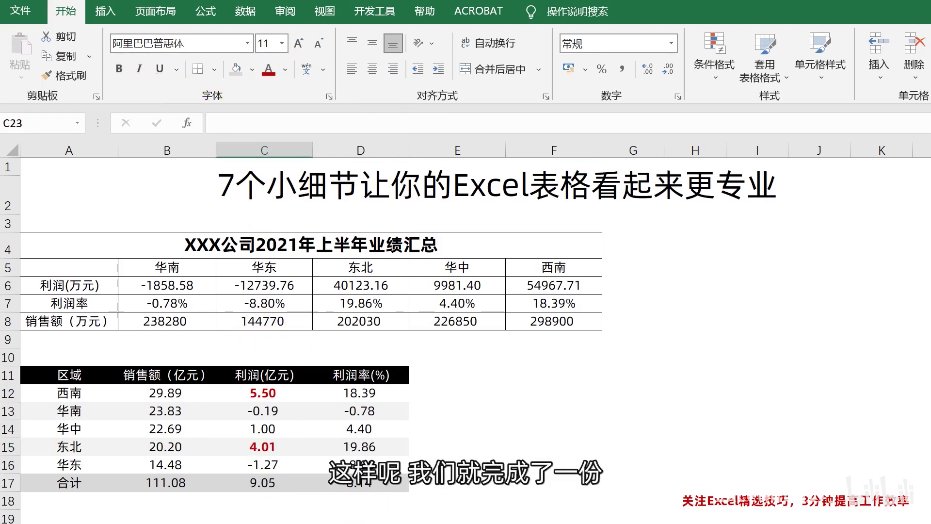
drag(100, 380, 358, 482)
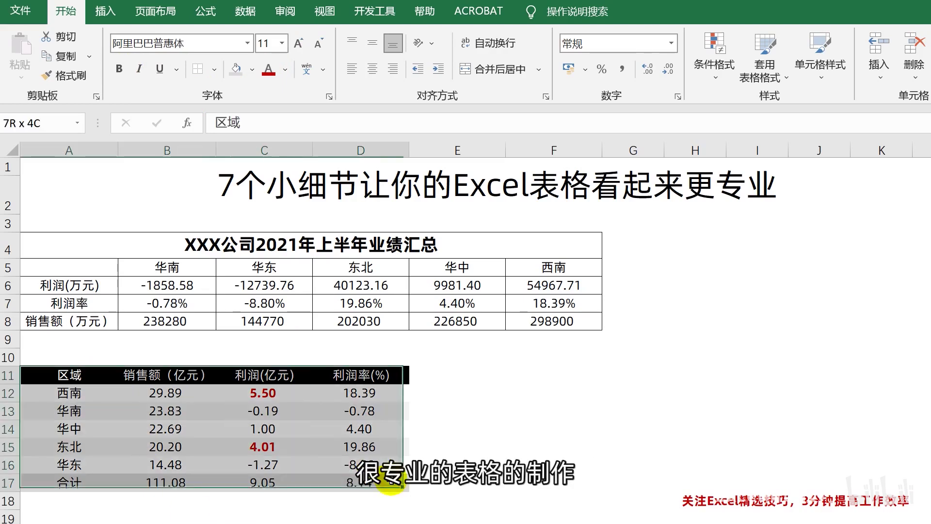
click(361, 521)
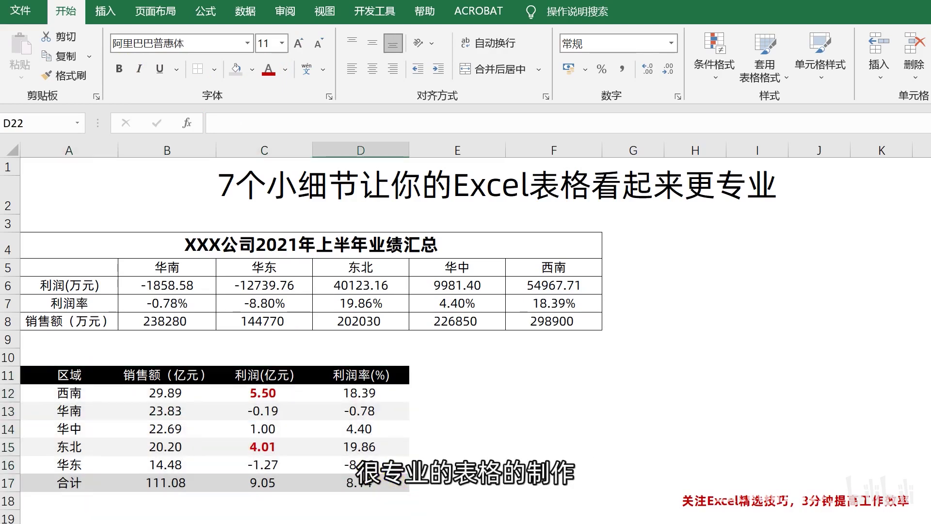